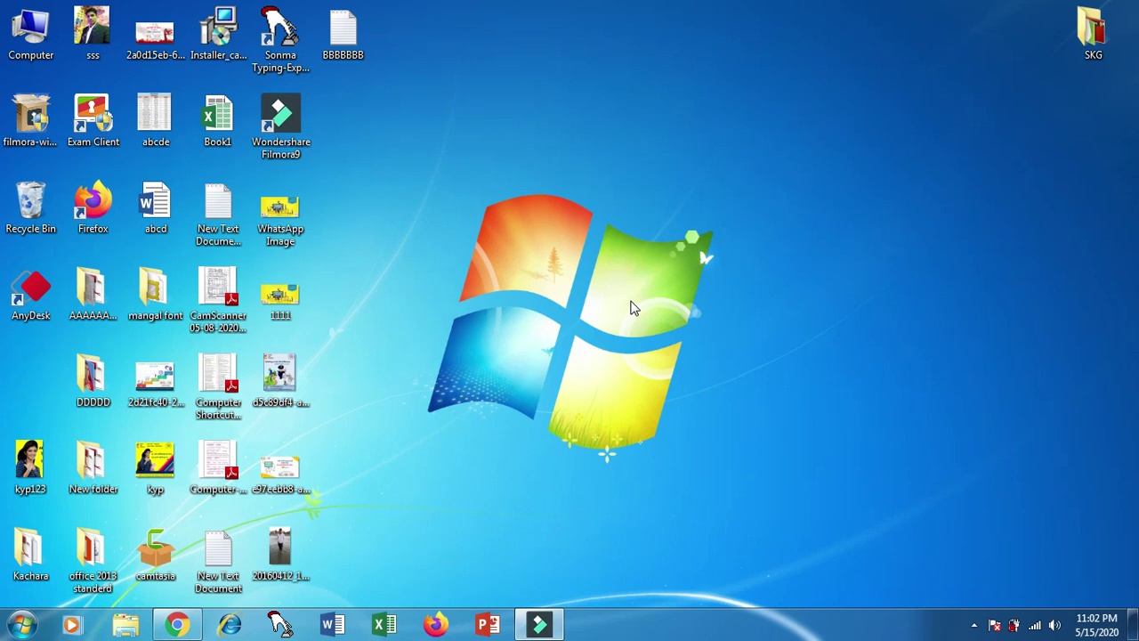
right_click(493, 113)
left_click(565, 158)
right_click(535, 104)
left_click(569, 154)
right_click(501, 96)
left_click(544, 145)
right_click(501, 100)
left_click(552, 149)
Step: Search the installed programs for "wordpad" and open WordPad with a blank document
left_click(25, 625)
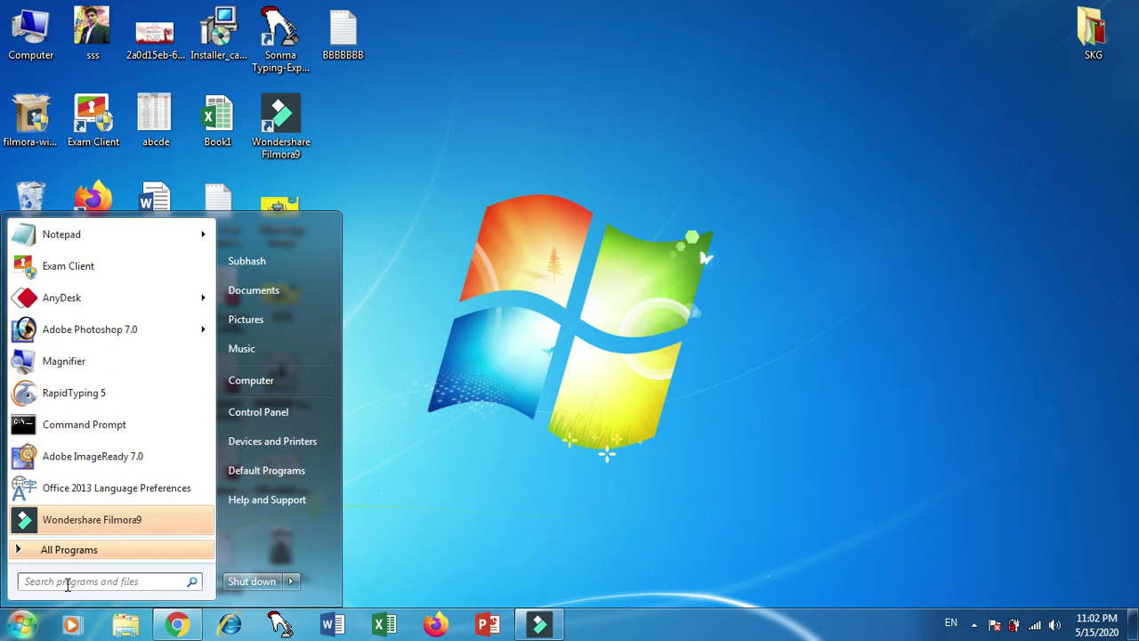
type("word")
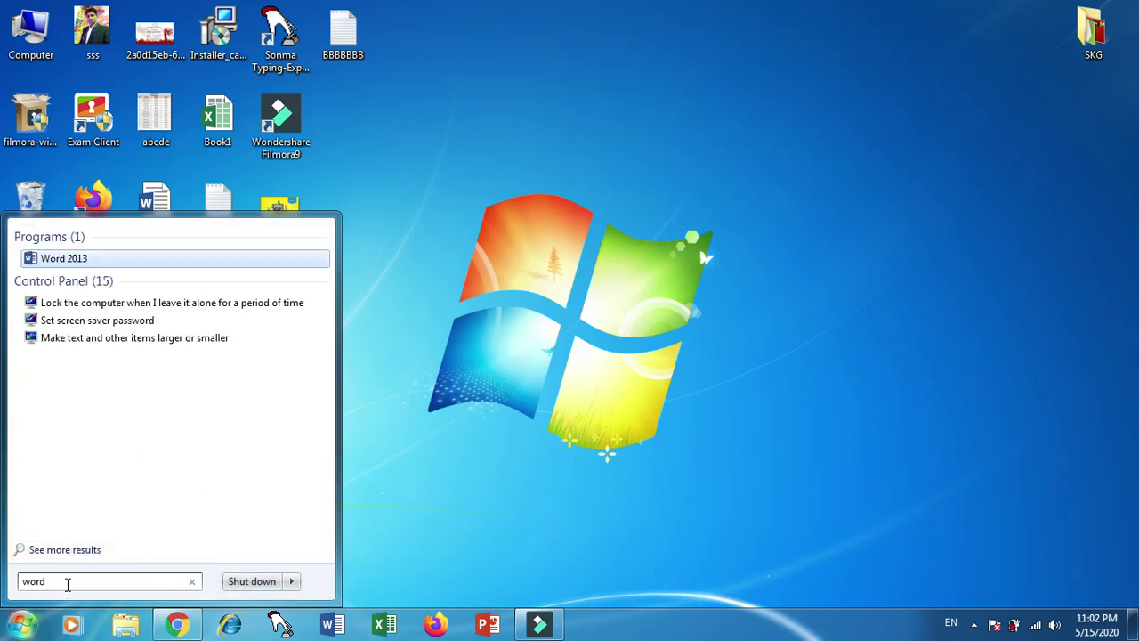
type("pad")
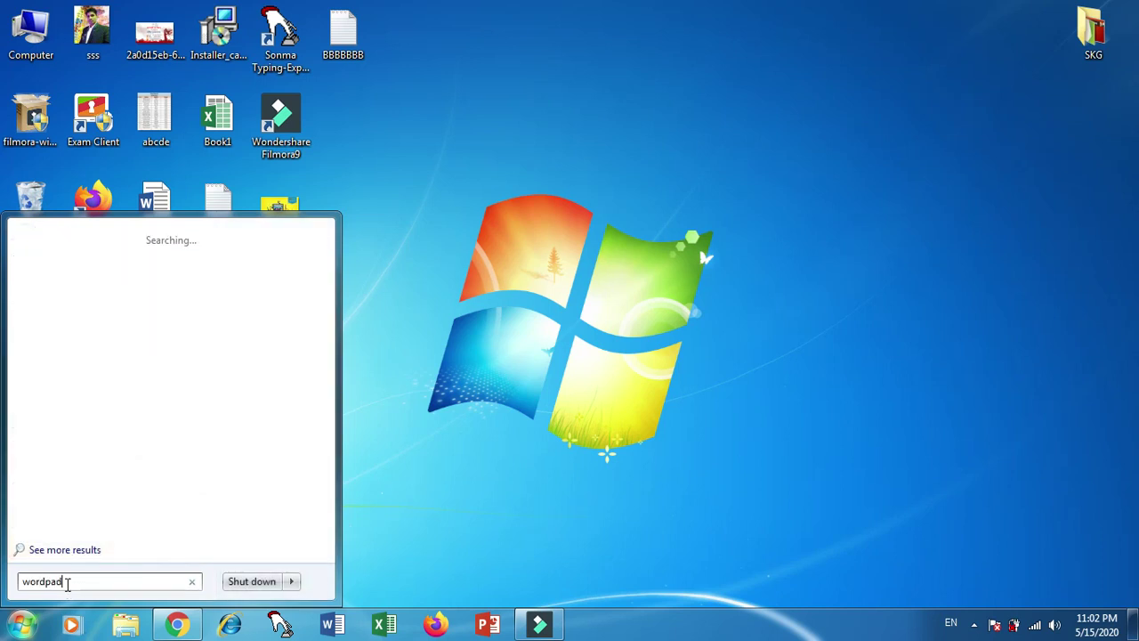
left_click(79, 259)
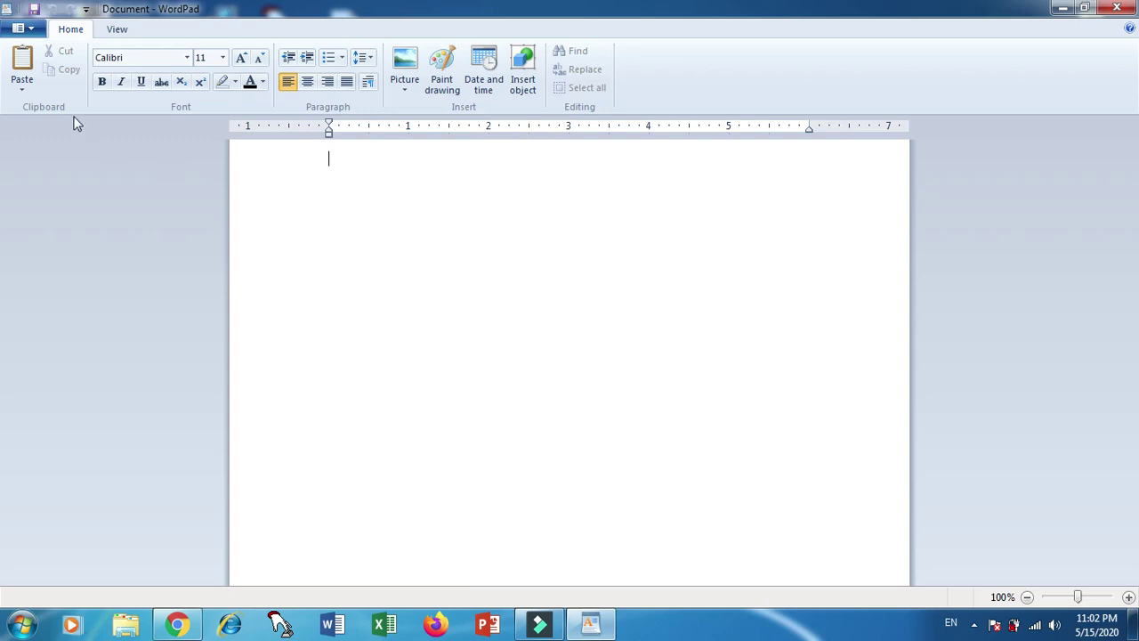
left_click(33, 36)
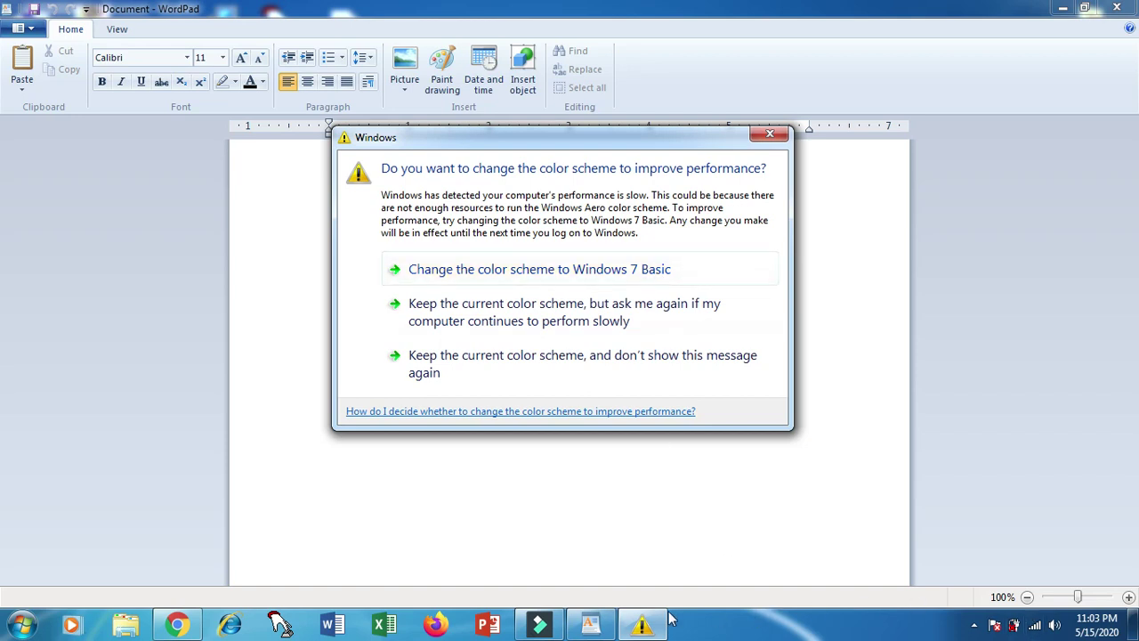
left_click(541, 626)
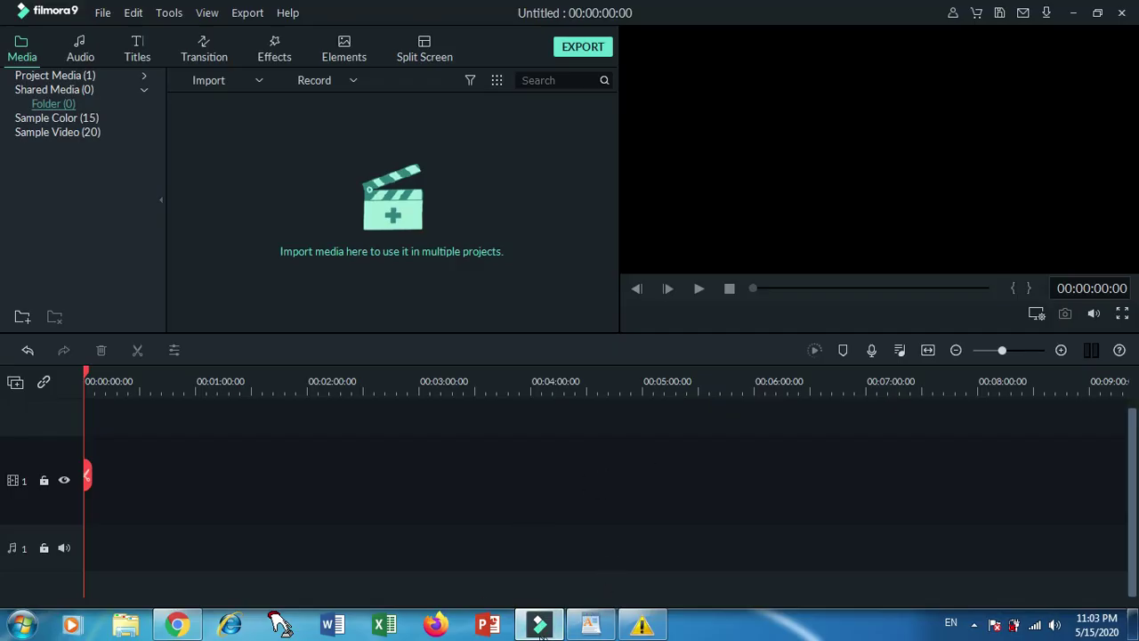
left_click(540, 626)
left_click(974, 625)
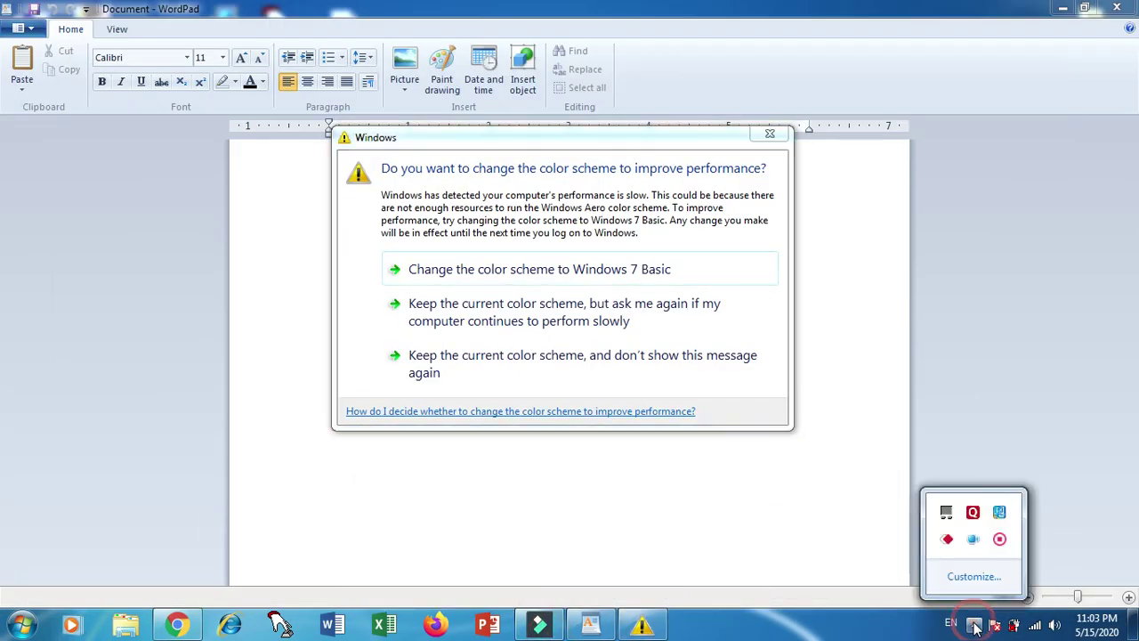
right_click(1000, 539)
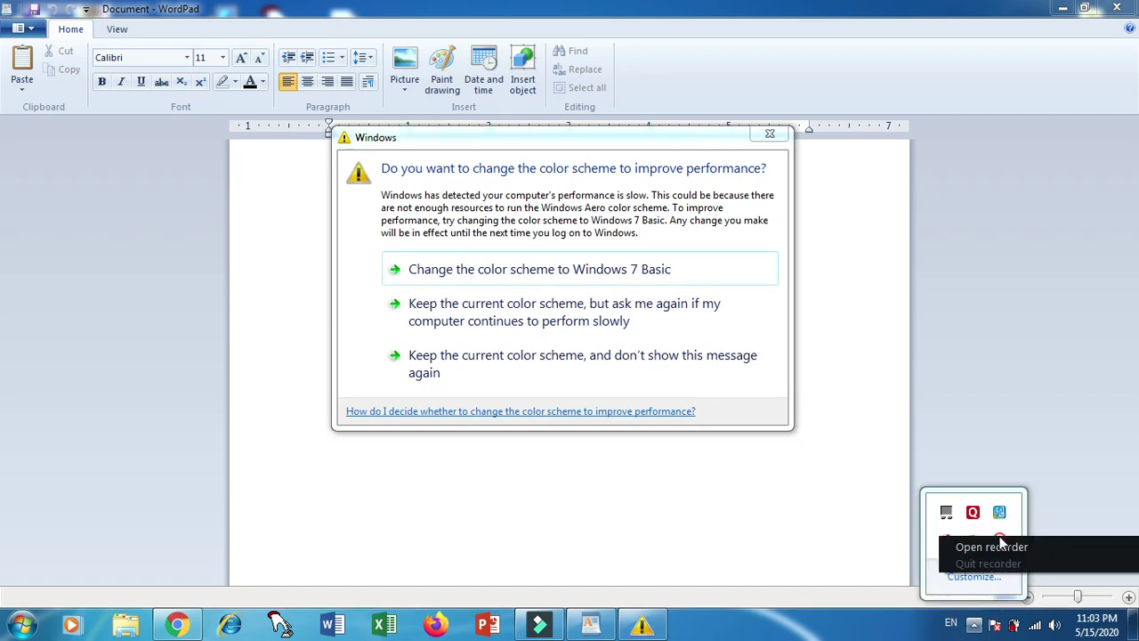
left_click(1003, 550)
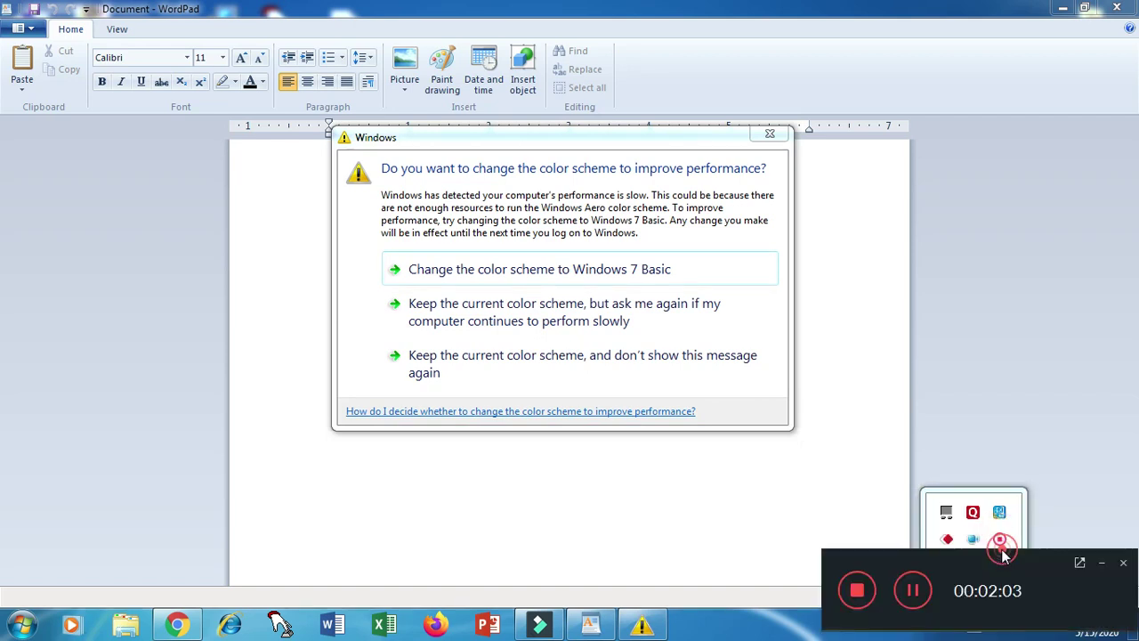
left_click(915, 593)
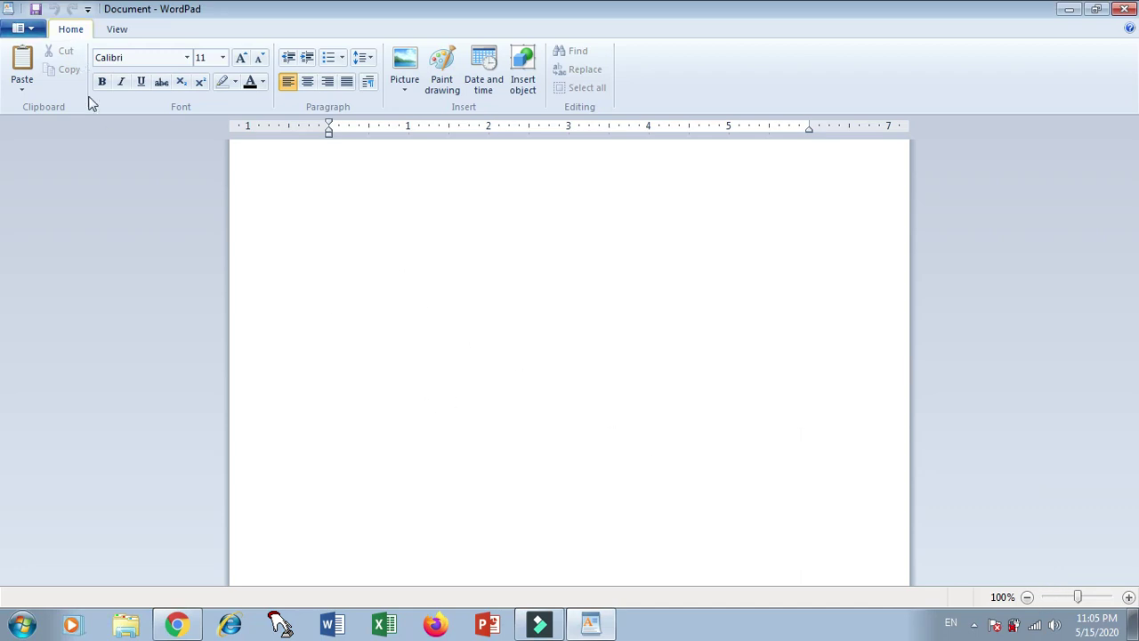
left_click(23, 28)
left_click(427, 217)
type("as")
key("BackSpace")
key("BackSpace")
type("the")
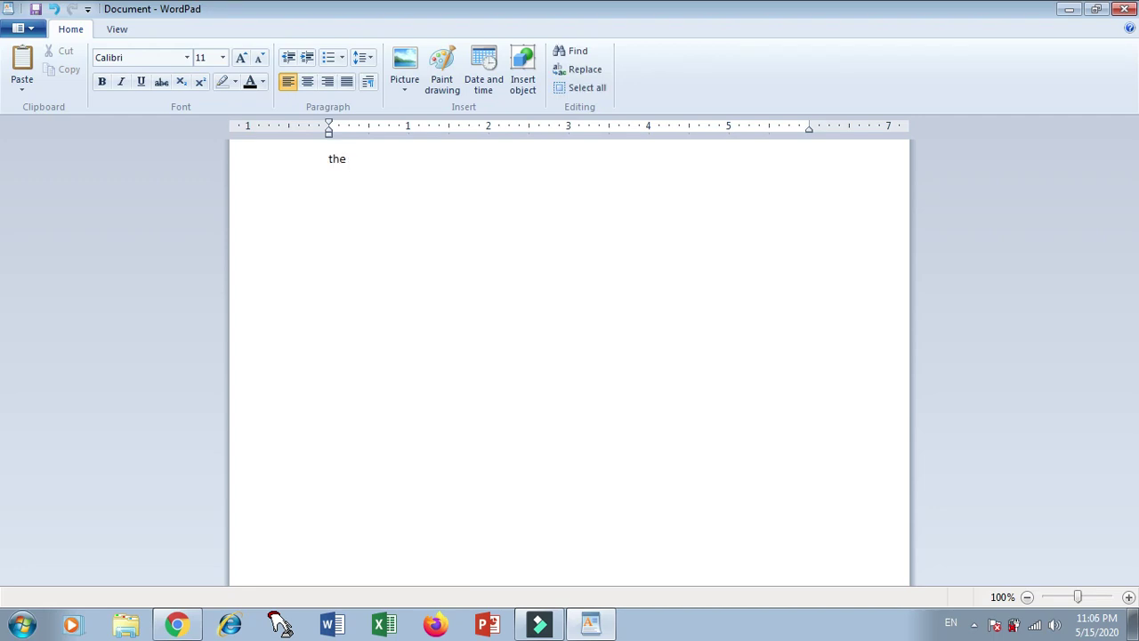
key("BackSpace")
key("BackSpace")
key("BackSpace")
Step: Write "good boys always doing their work" on the first line of the document
type("good boys always doing their wordk")
key("BackSpace")
key("BackSpace")
type("k")
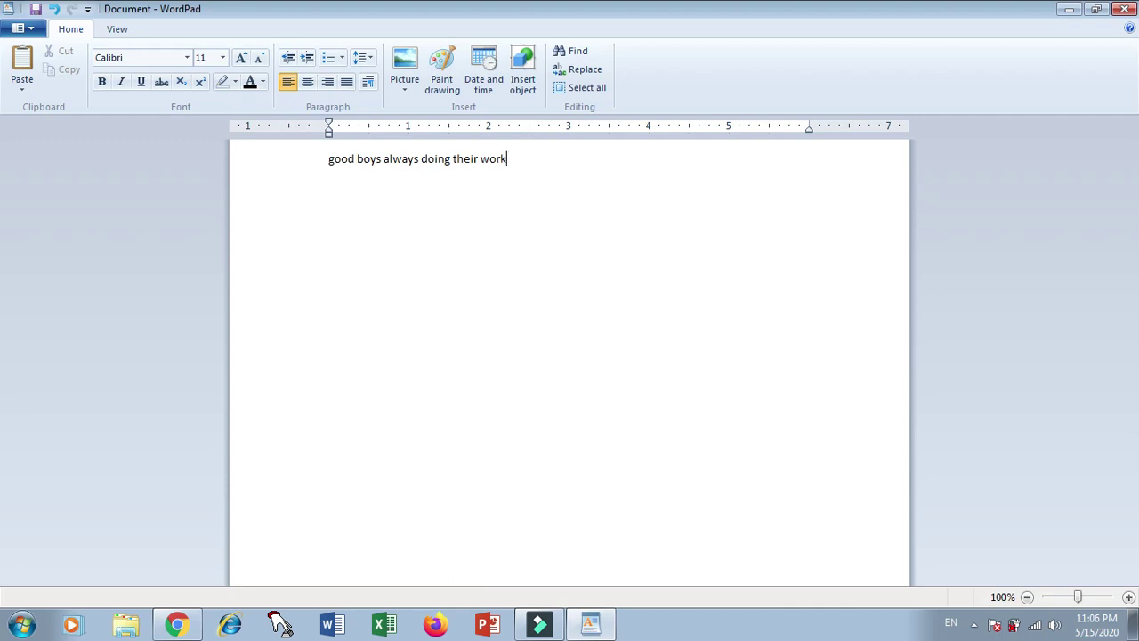
Step: Copy the sentence on the first line and paste it two lines below
left_click(322, 161)
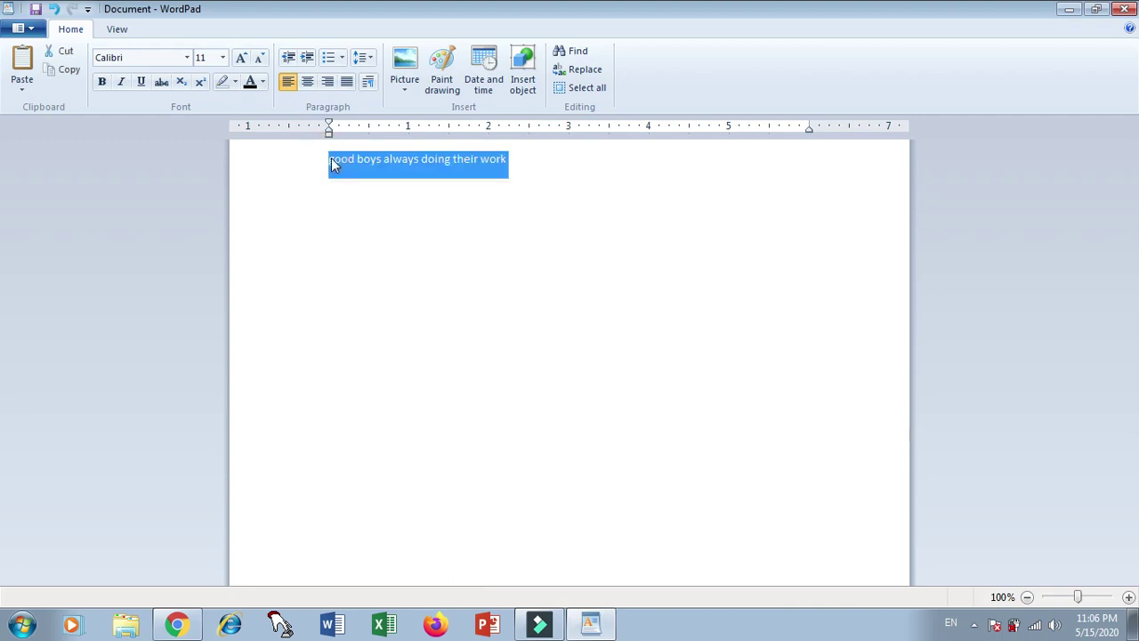
left_click(539, 163)
left_click_drag(508, 160, 337, 176)
left_click(68, 76)
left_click(547, 176)
key("Return")
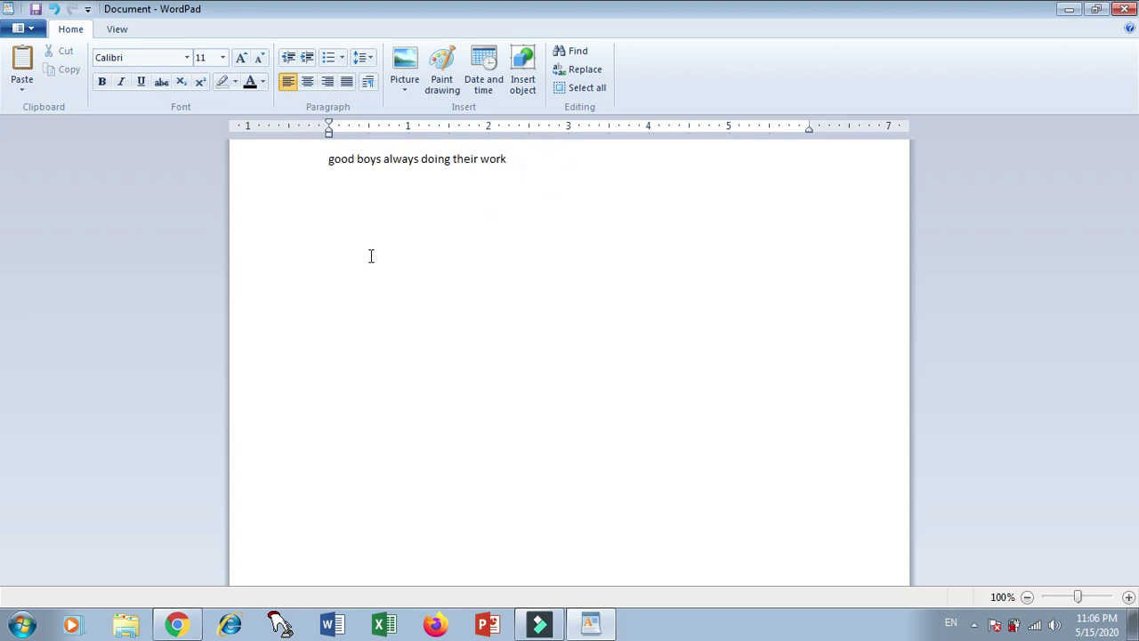
left_click(21, 71)
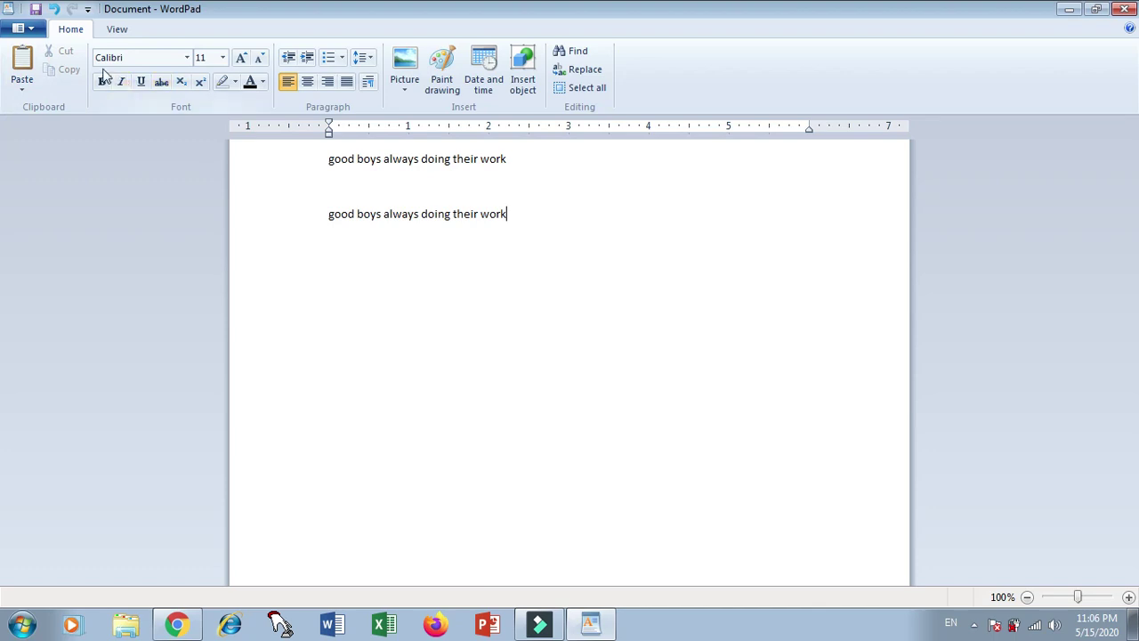
Step: Cut the pasted sentence and paste it two lines further down
triple_click(417, 216)
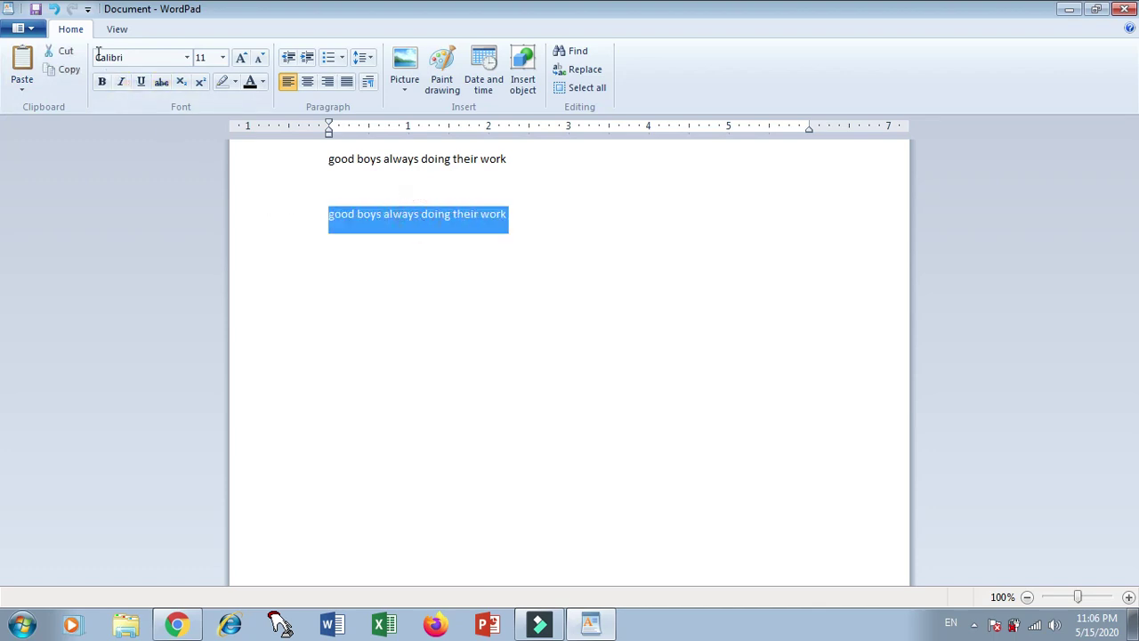
left_click(63, 51)
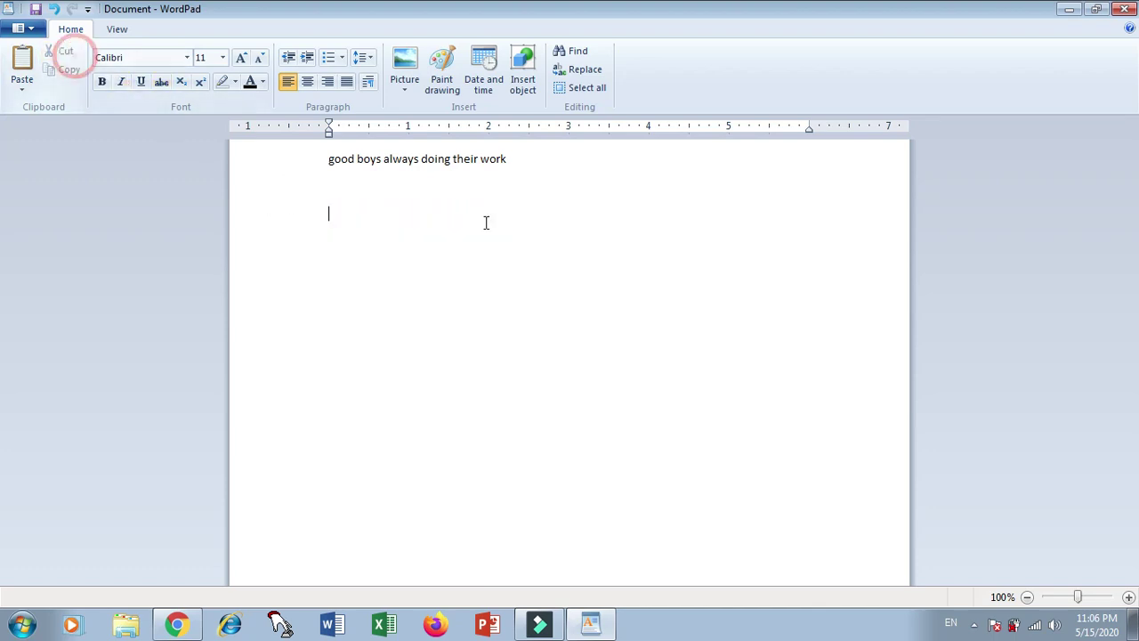
left_click(286, 267)
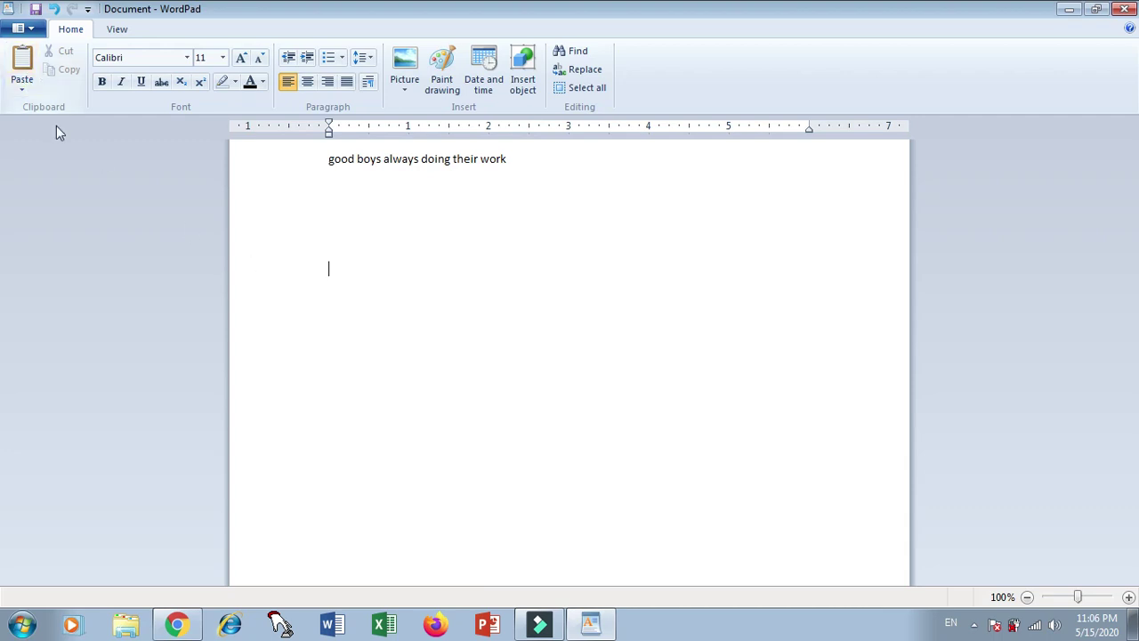
left_click(22, 64)
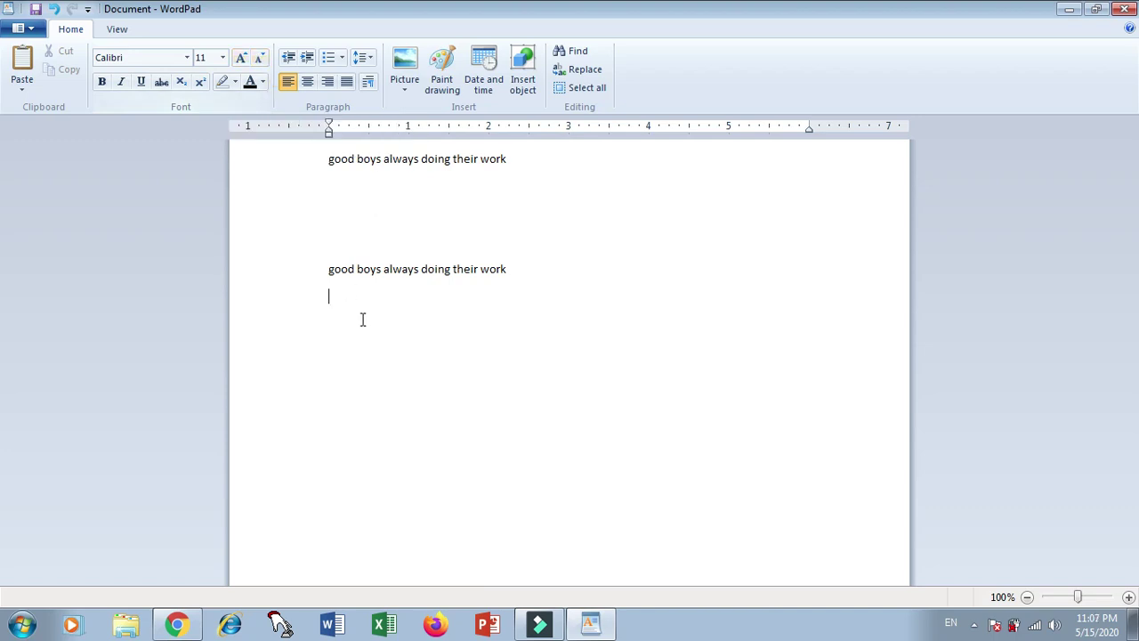
Step: Select the lower sentence, shrink its font a few sizes, and grow it to size 18
left_click_drag(327, 271, 505, 263)
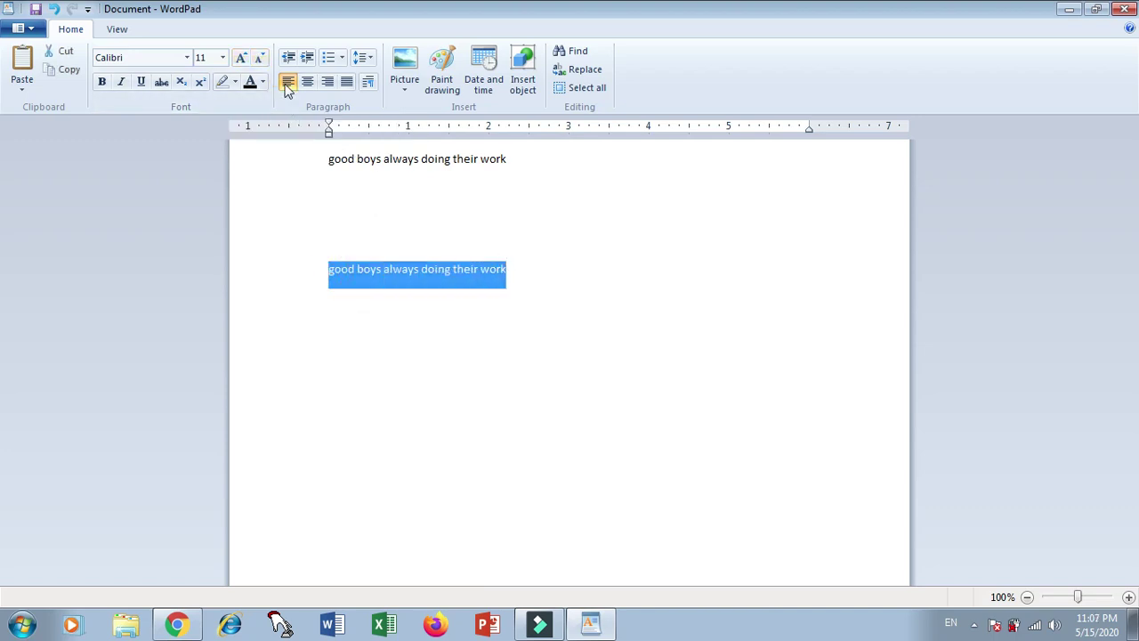
left_click(259, 58)
left_click(259, 58)
left_click(259, 57)
left_click(259, 58)
left_click(240, 58)
left_click(240, 58)
left_click(240, 58)
left_click(240, 58)
left_click(240, 58)
left_click(240, 58)
left_click(240, 57)
left_click(240, 58)
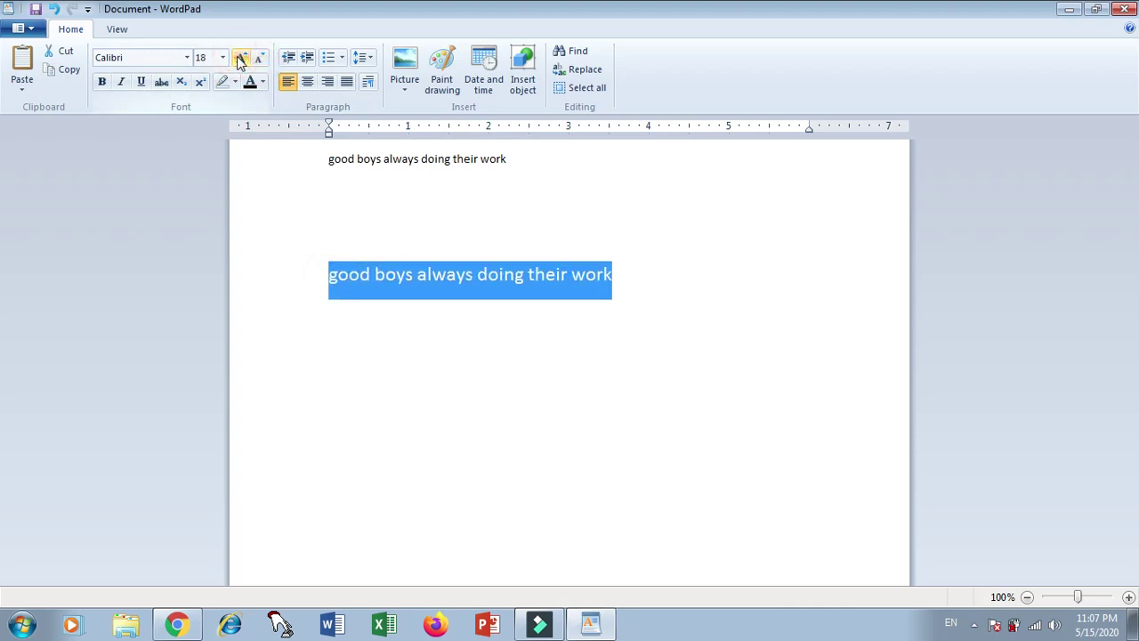
Step: Set the lower sentence's font size to 26 and its font to Bookman Old Style, trying Arial first
left_click(222, 58)
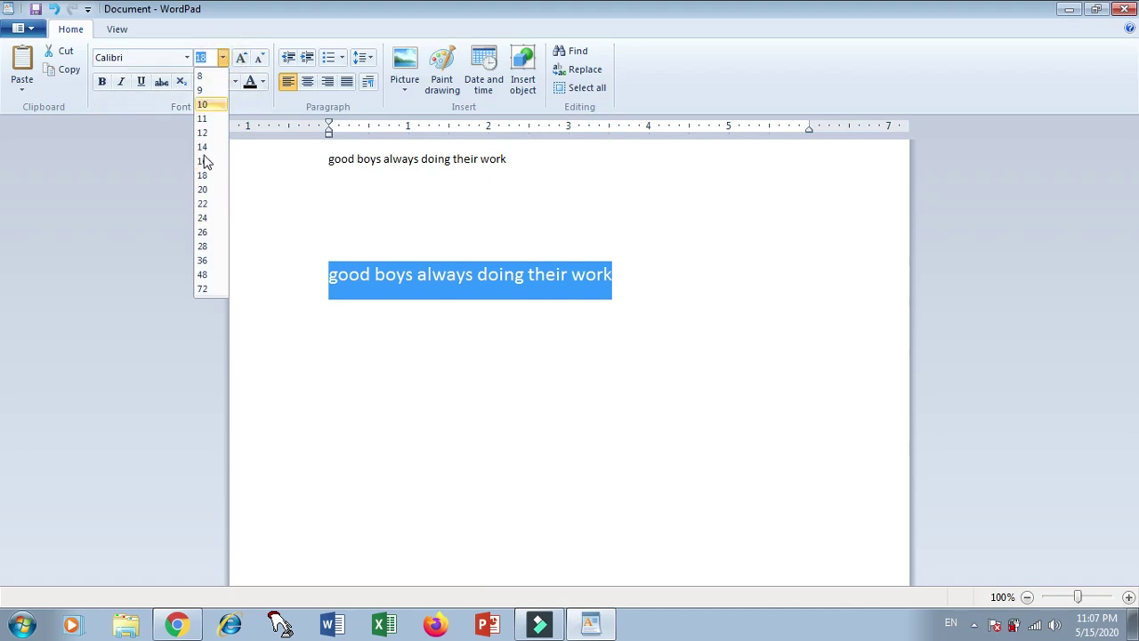
left_click(202, 231)
left_click(181, 57)
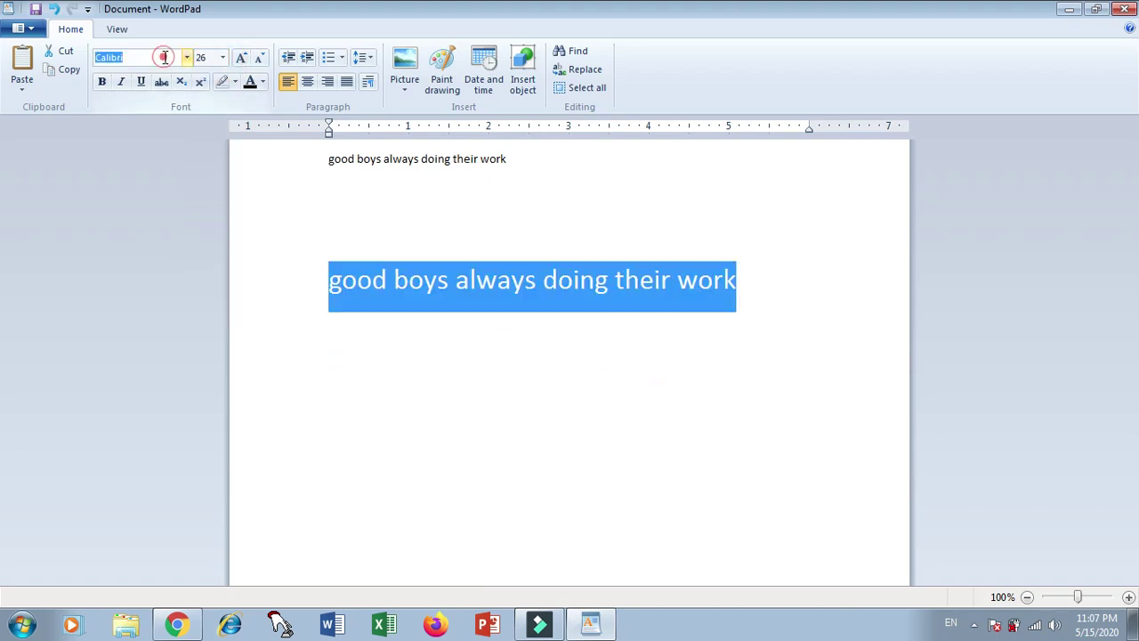
left_click(186, 59)
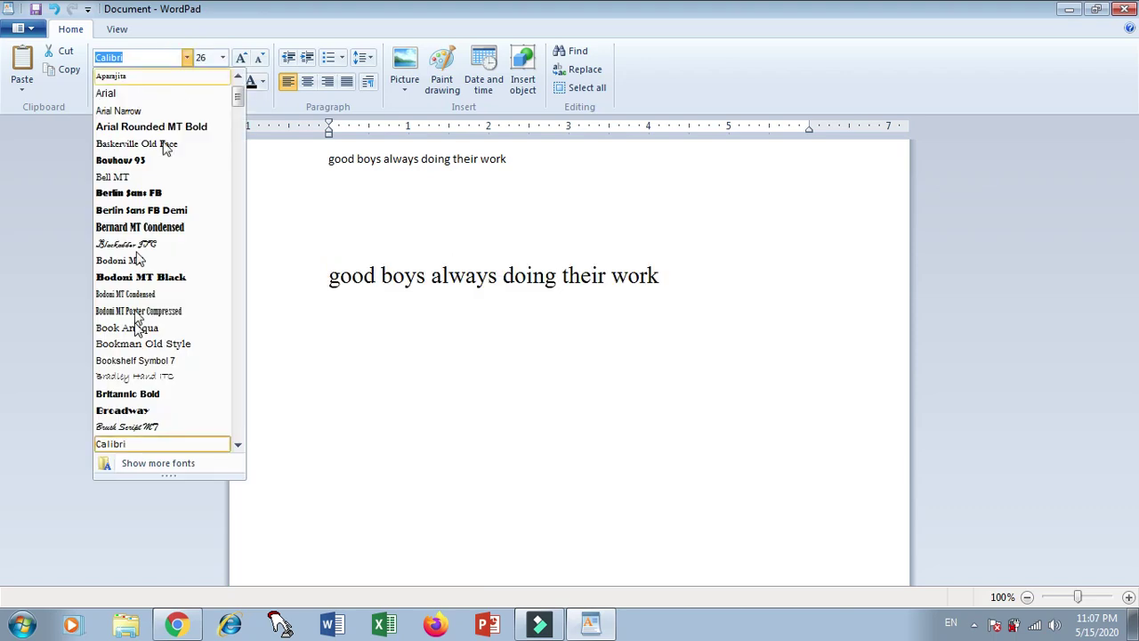
scroll(129, 178, "up", 2)
left_click(127, 163)
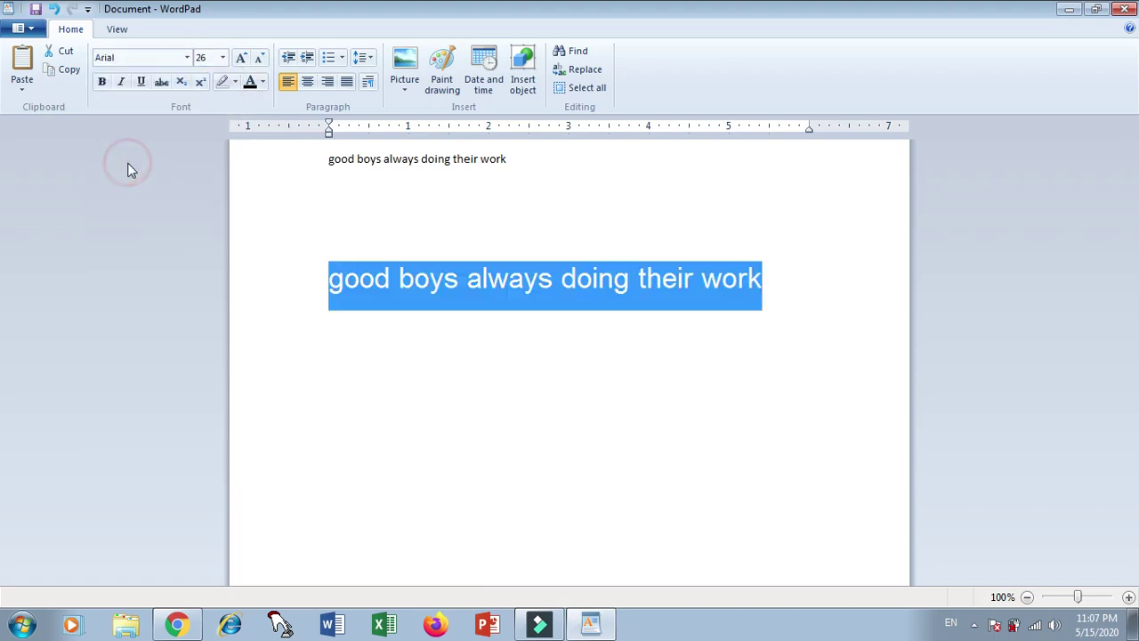
left_click(190, 60)
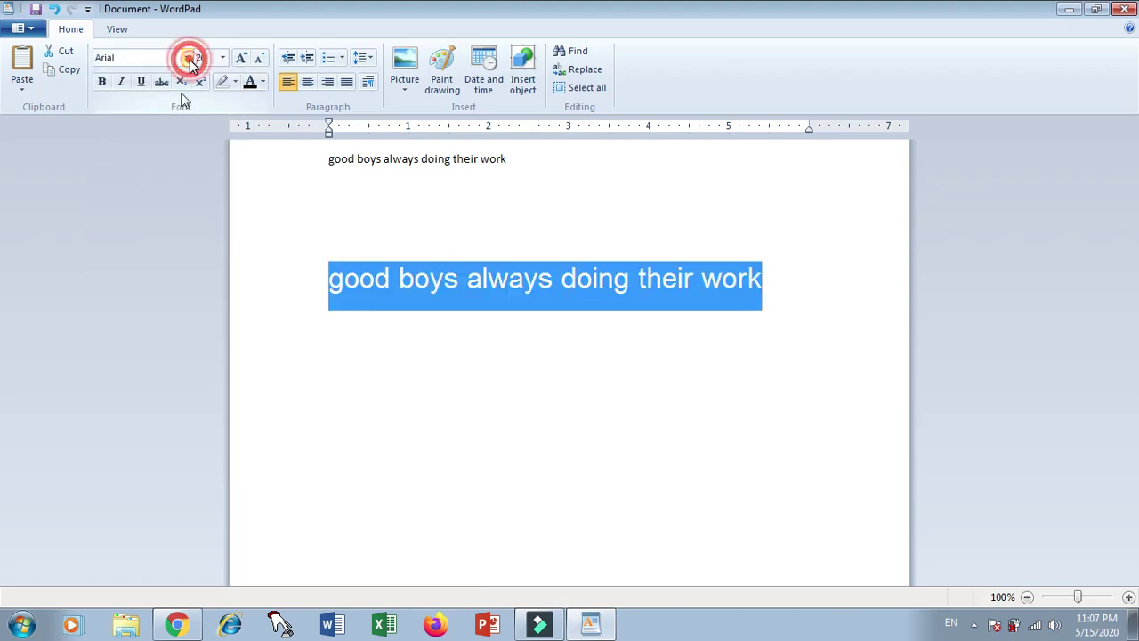
left_click(145, 411)
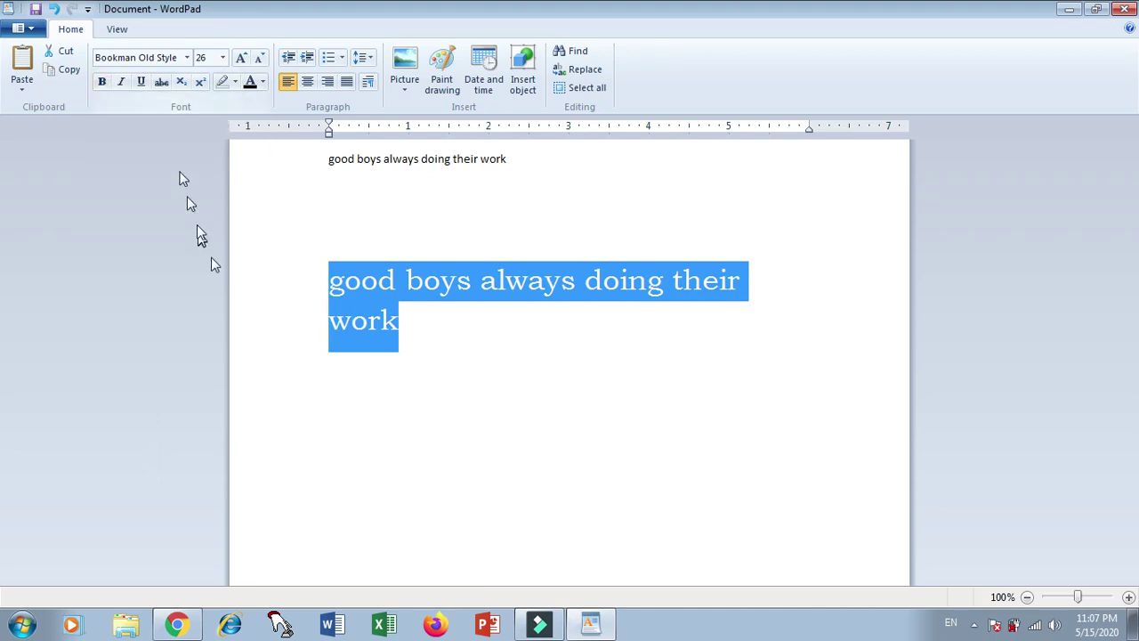
Step: Try bold, italic, underline and strikethrough on the lower sentence, removing each format again
left_click(103, 85)
left_click(103, 84)
left_click(103, 84)
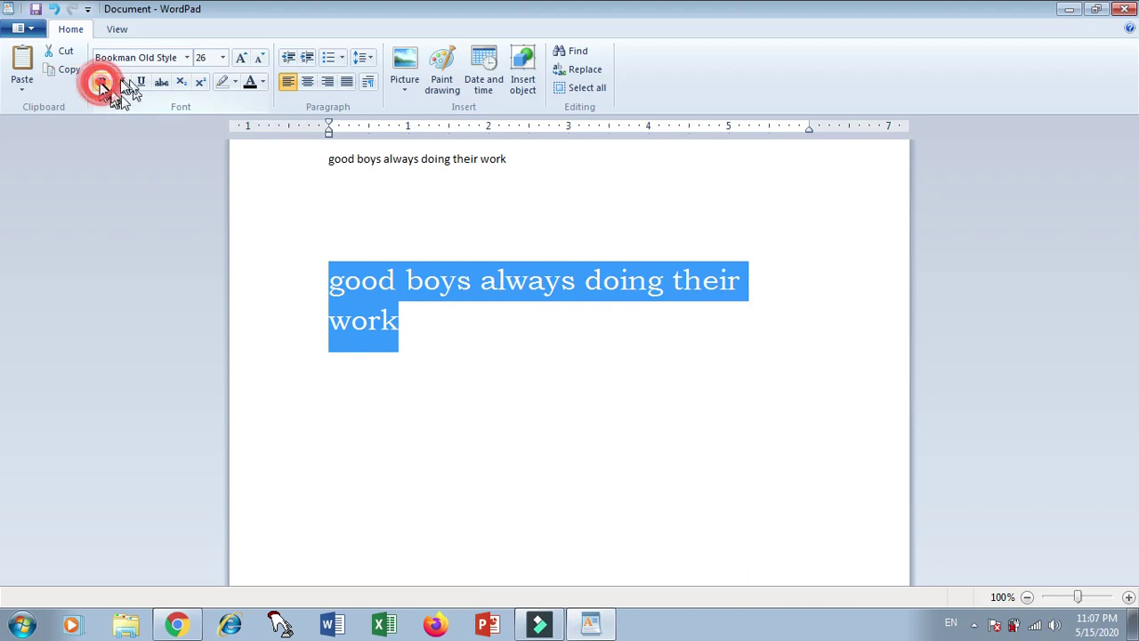
left_click(121, 81)
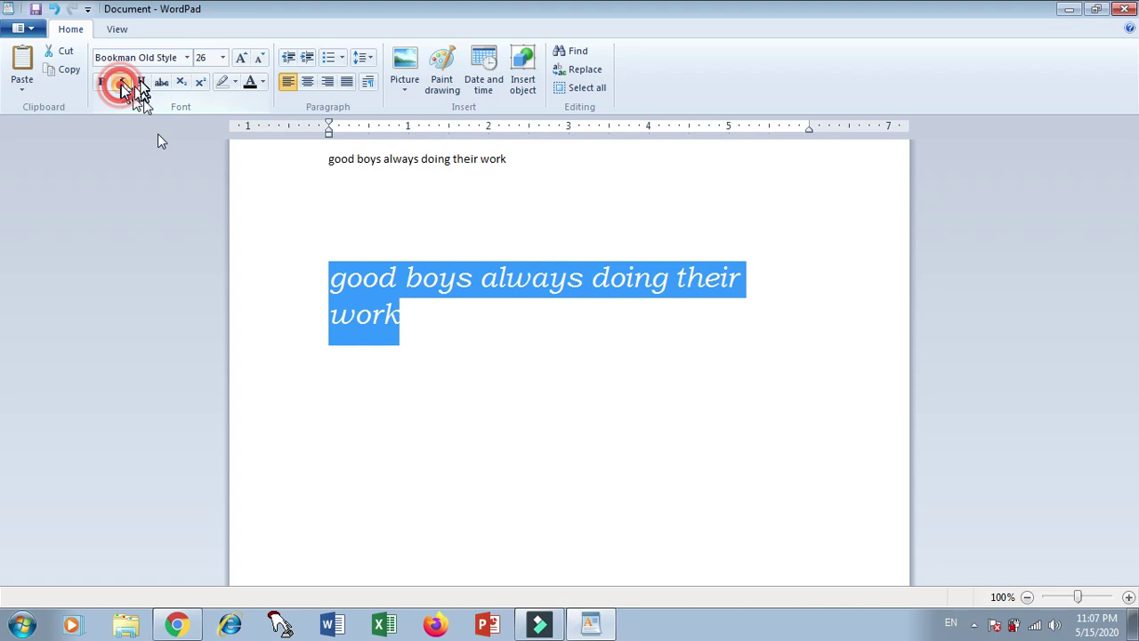
left_click(121, 81)
left_click(142, 82)
left_click(141, 81)
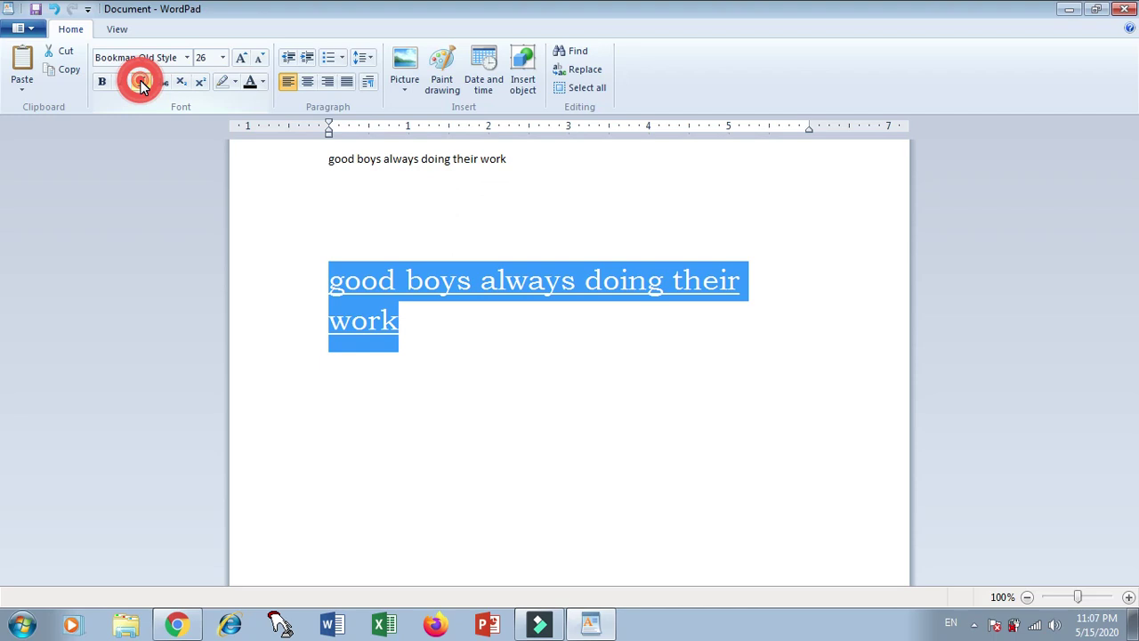
left_click(140, 81)
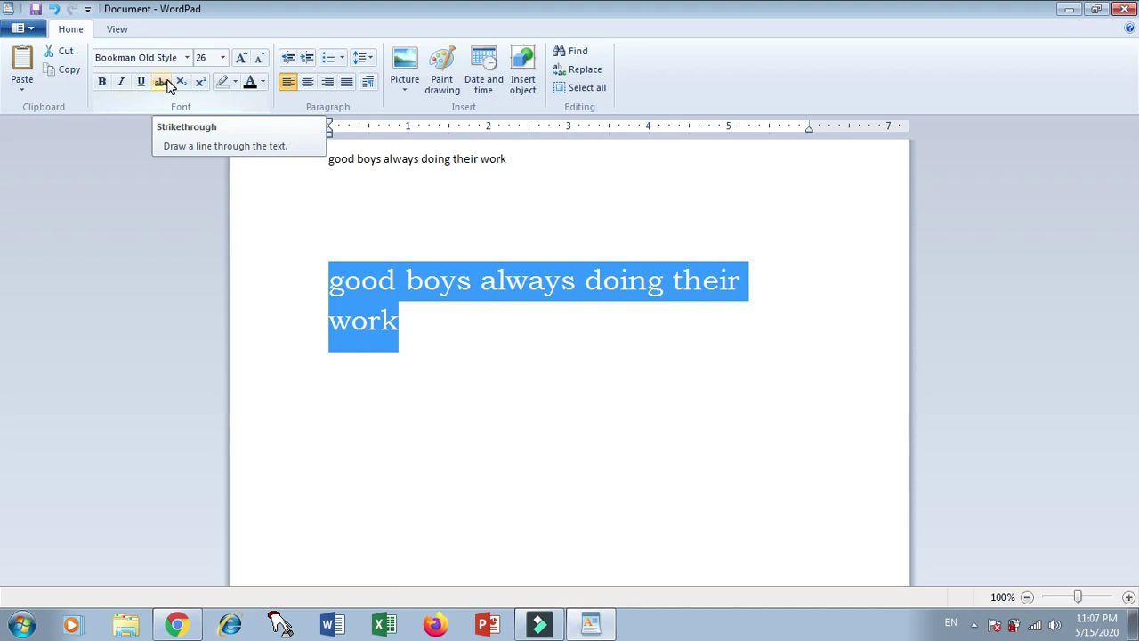
left_click(162, 82)
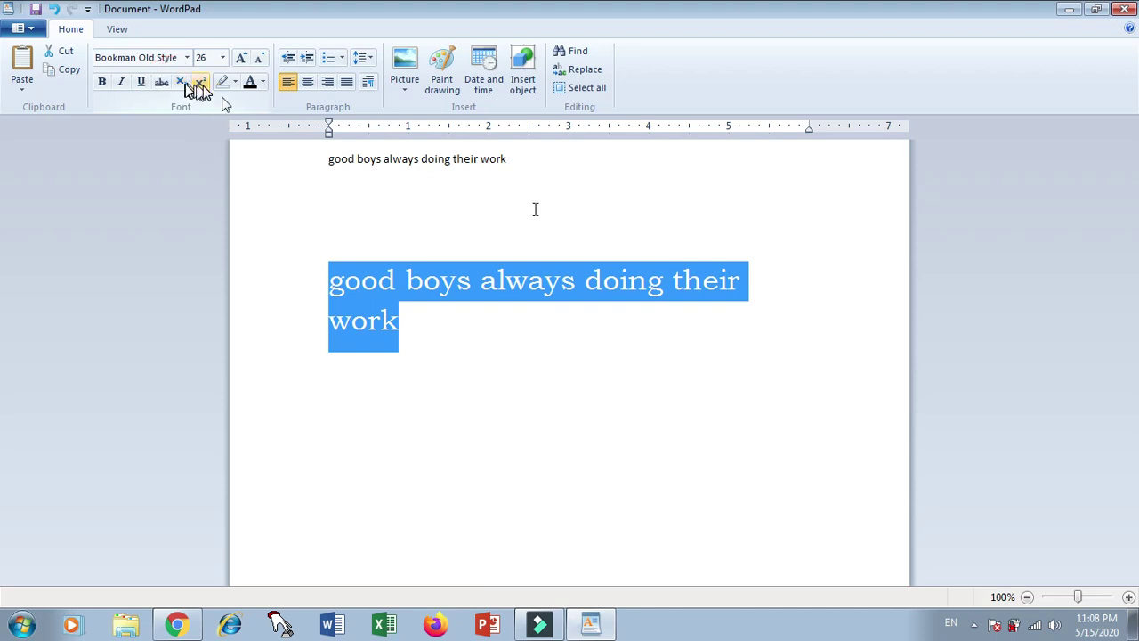
Step: Write "CO2" in capitals on the empty line directly below the first sentence
left_click(763, 282)
left_click(342, 203)
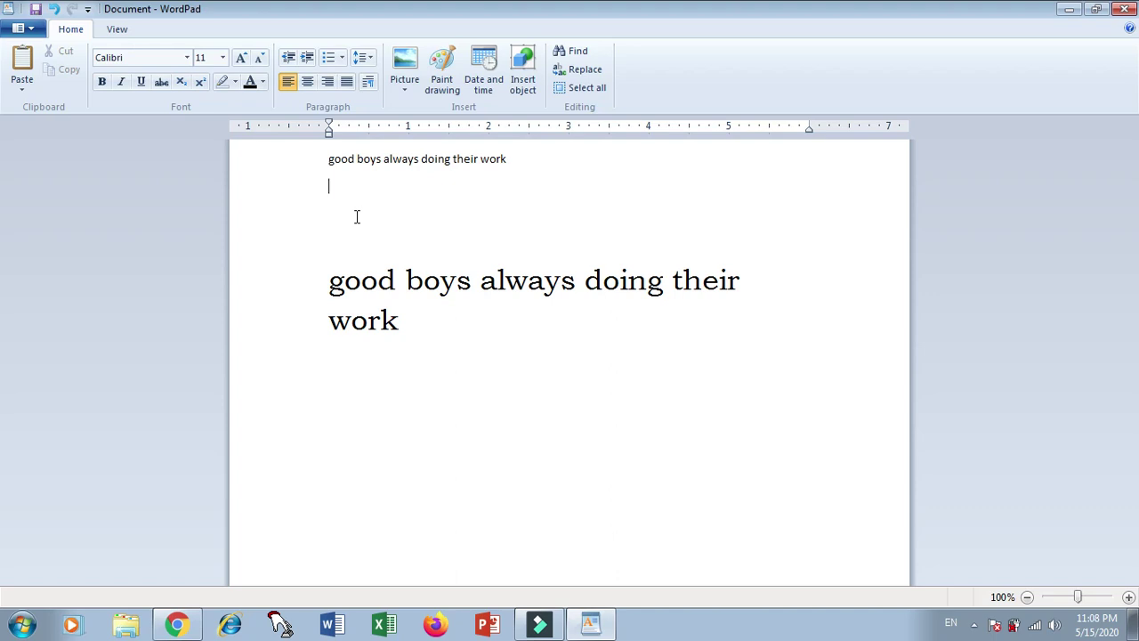
key("Caps_Lock")
type("CO2")
Step: Select "CO2" below the first sentence and enlarge its font to size 22
left_click(327, 188)
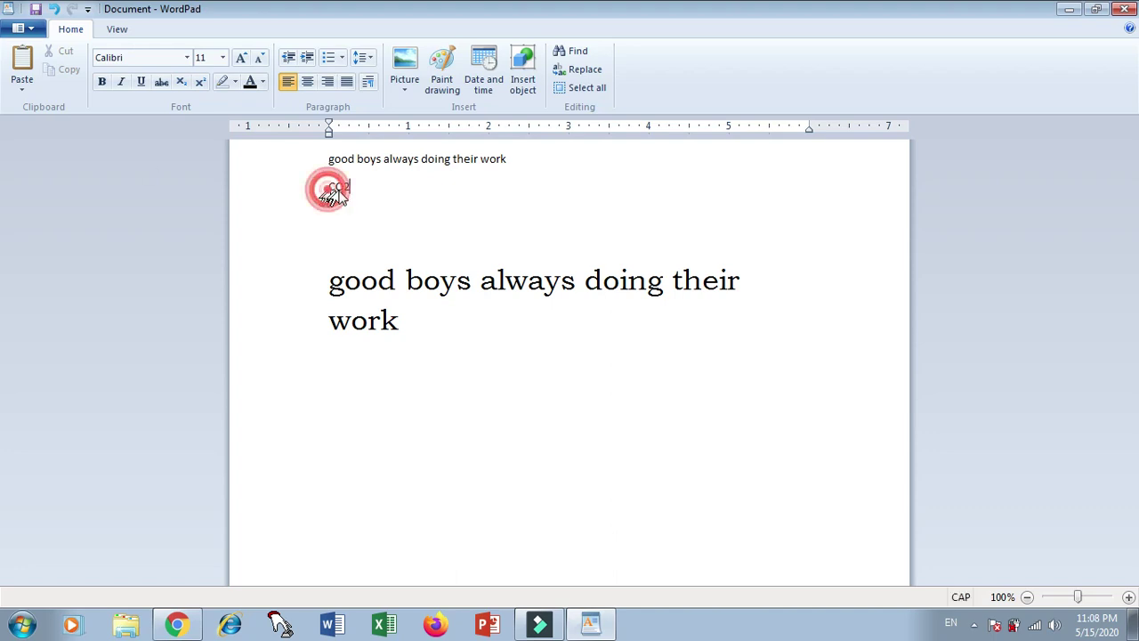
left_click(237, 57)
left_click(236, 56)
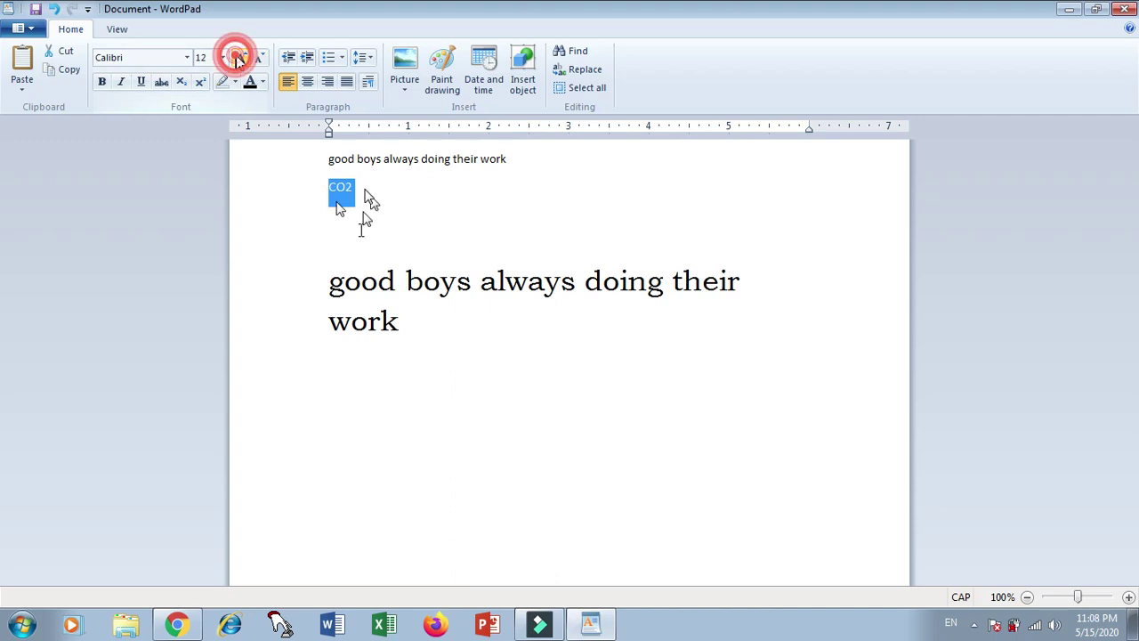
Step: Format only the "2" in "CO2" as subscript and deselect it
left_click_drag(357, 194, 369, 194)
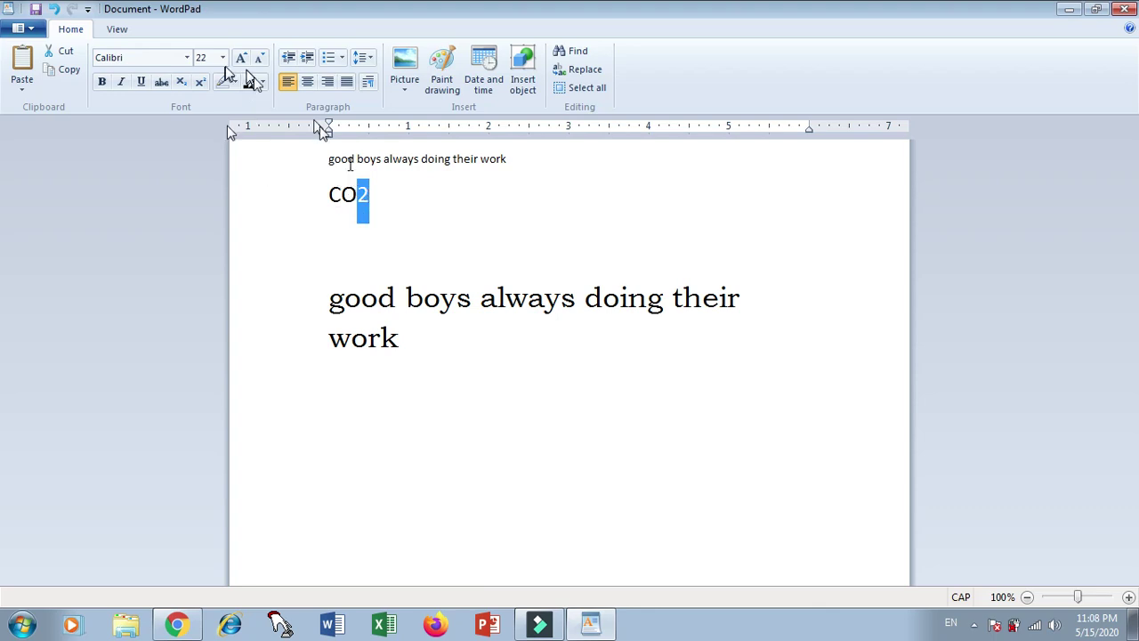
left_click(183, 82)
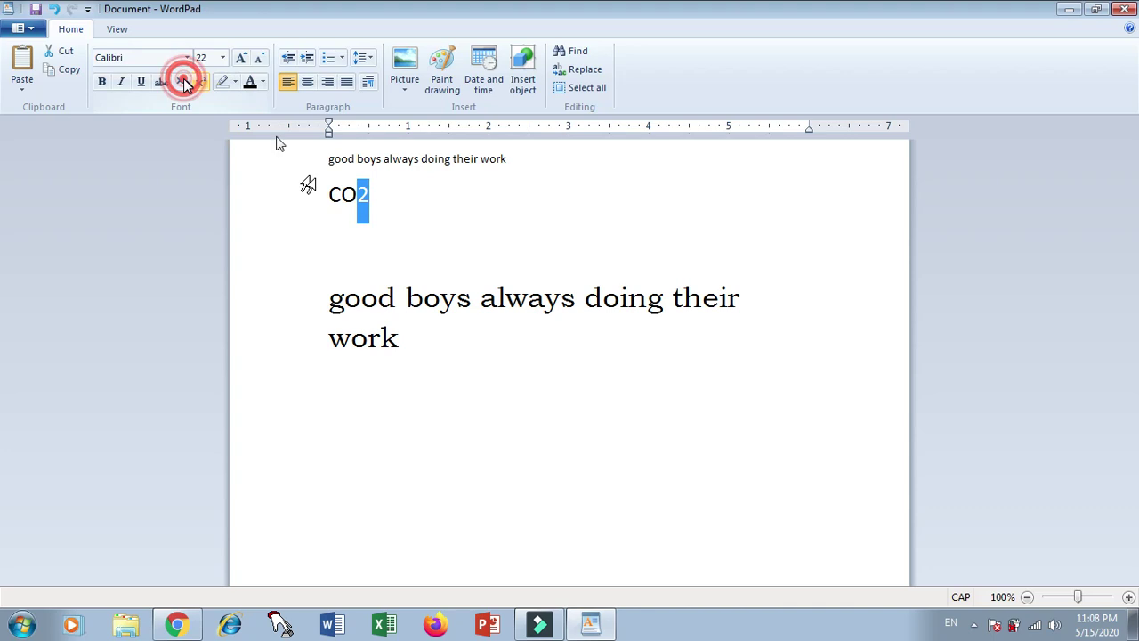
left_click(373, 196)
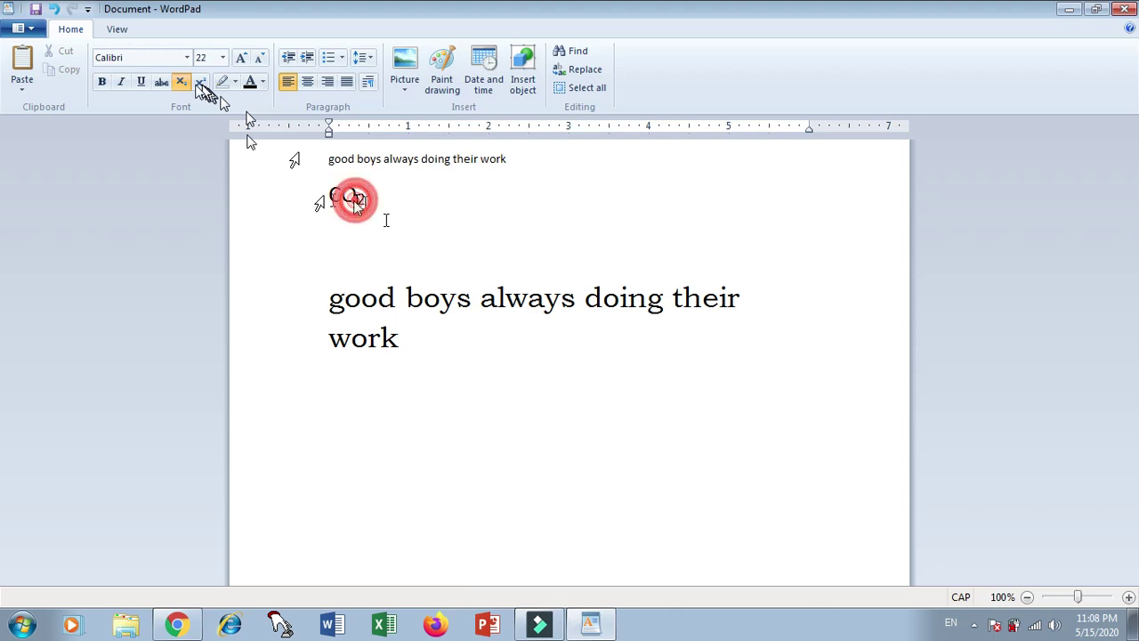
Step: Replace the whole "CO2" text with superscript characters, and erase them to leave the line empty
double_click(348, 207)
left_click(182, 81)
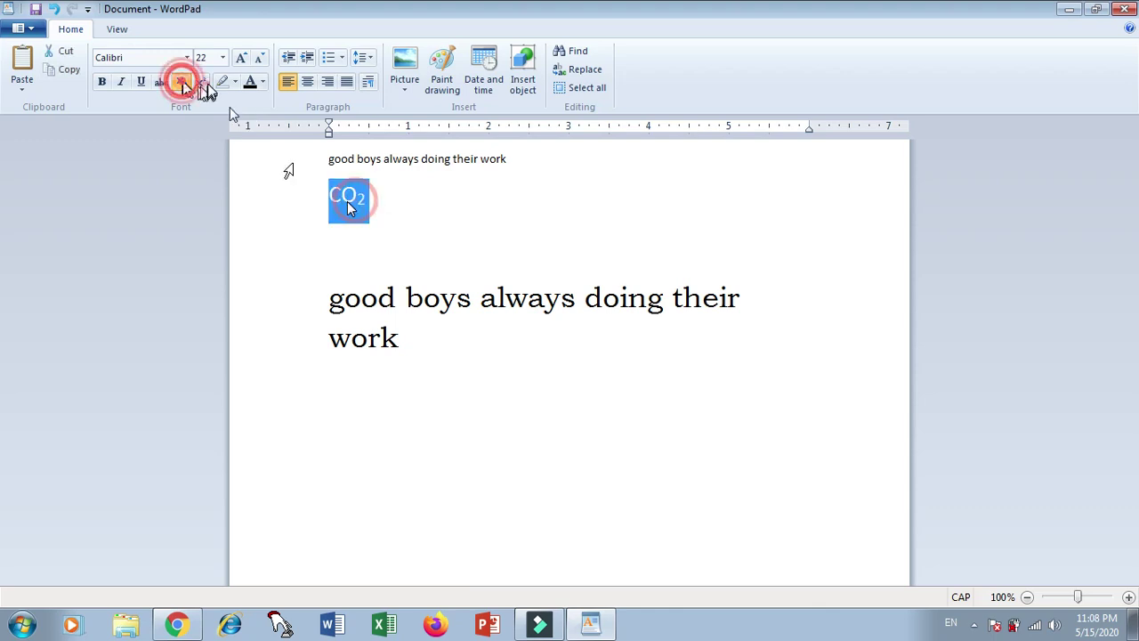
left_click(206, 84)
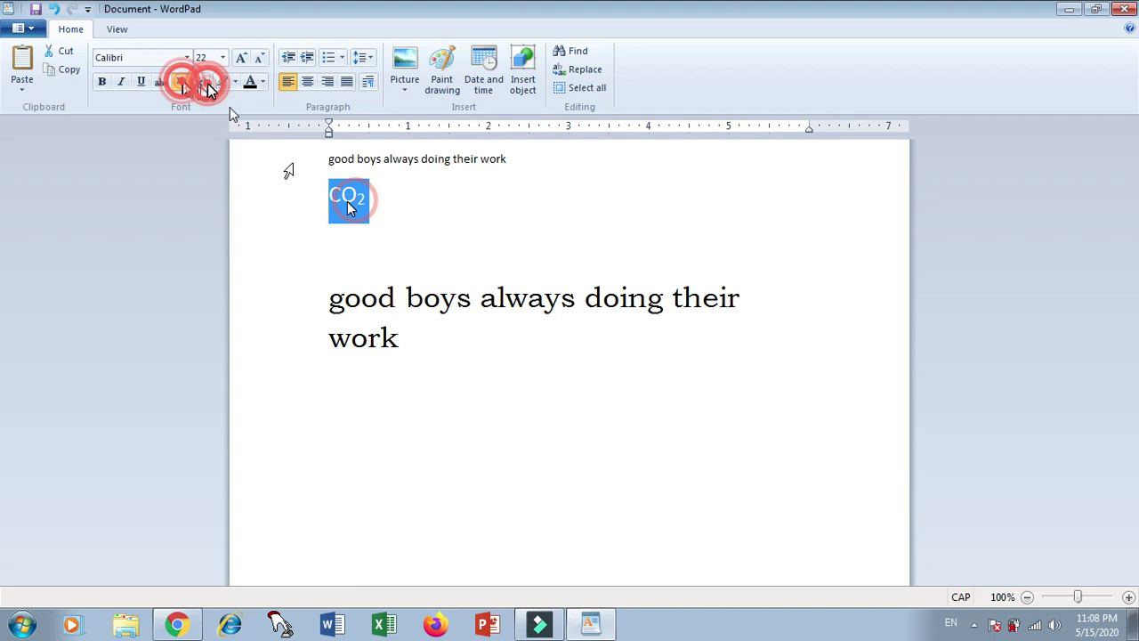
type("A2")
left_click(403, 208)
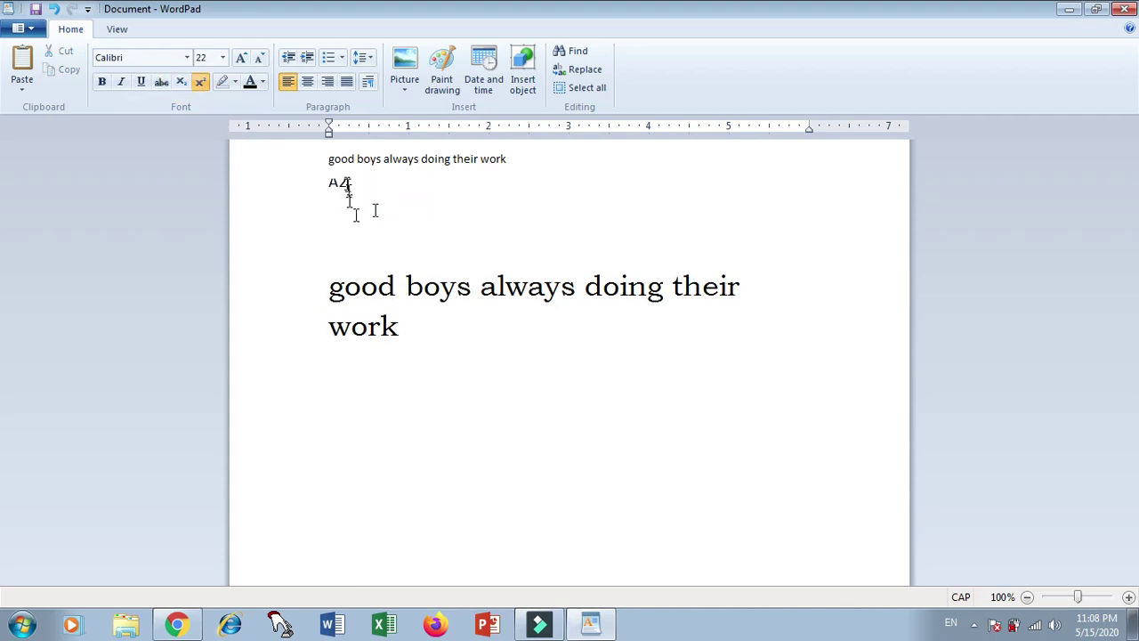
key("BackSpace")
key("BackSpace")
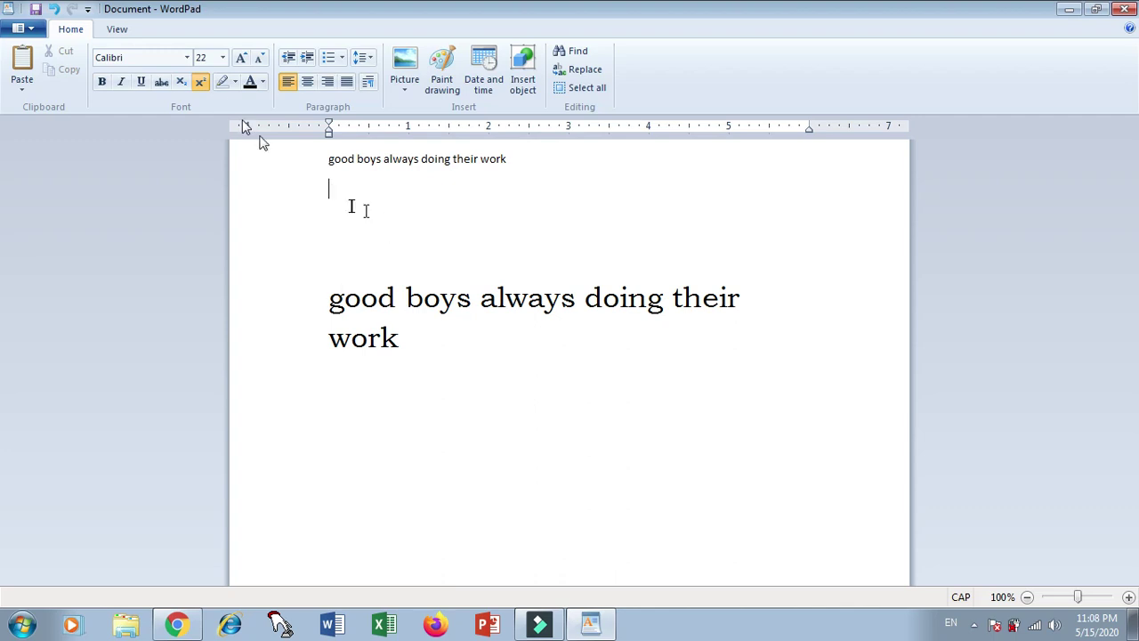
Step: Write "A2" in normal text on the empty line and format only its "2" as superscript
left_click(200, 81)
type("A2")
left_click_drag(343, 194, 356, 198)
left_click(203, 81)
left_click(369, 205)
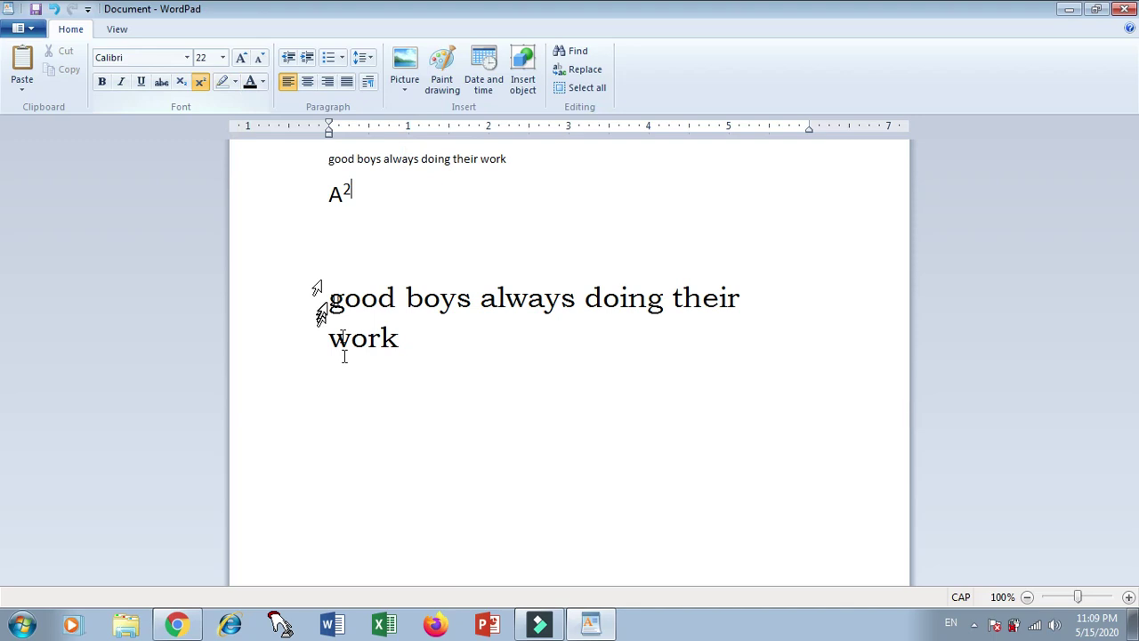
Step: Highlight the word "good" in the lower sentence in yellow
left_click_drag(334, 300, 389, 305)
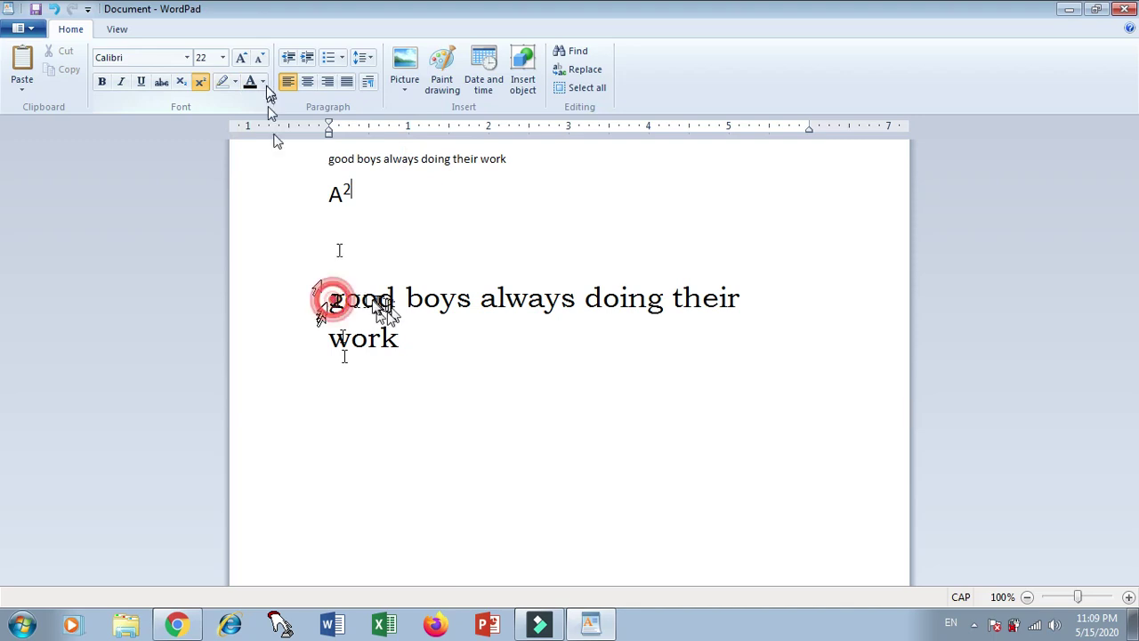
left_click(234, 80)
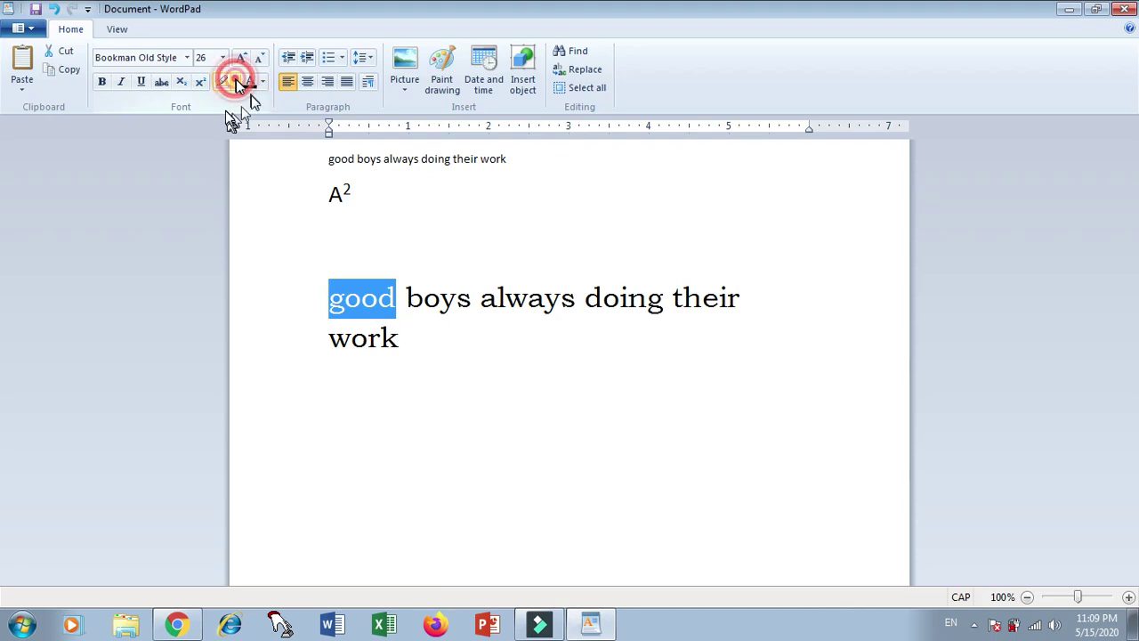
left_click(236, 81)
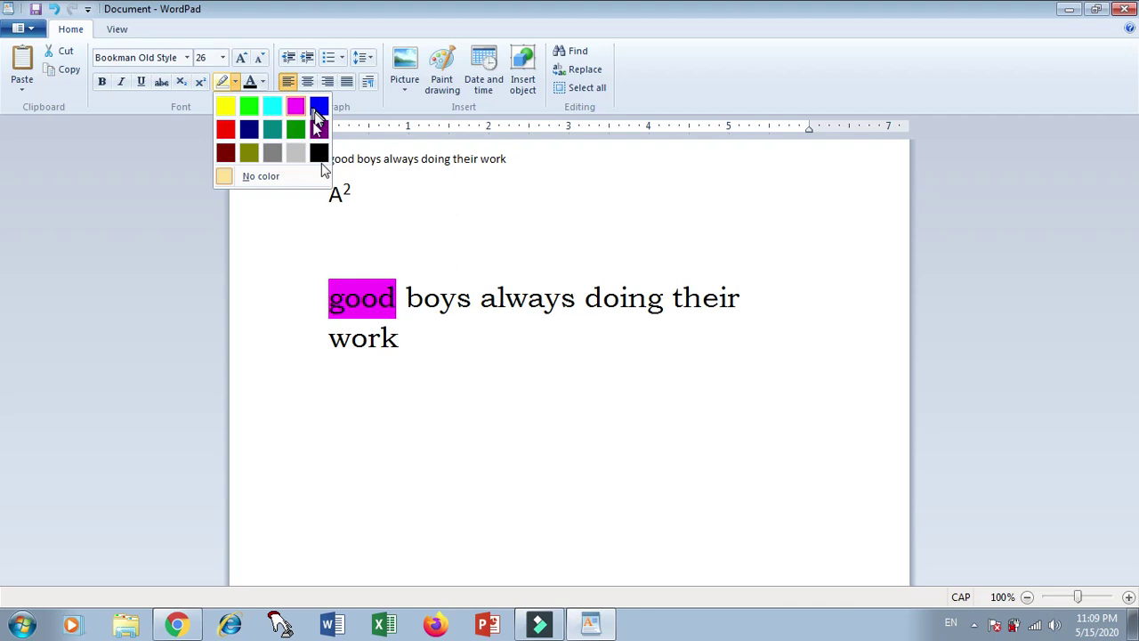
left_click(226, 106)
Step: Highlight the word "boys" in the lower sentence in olive
left_click(409, 297)
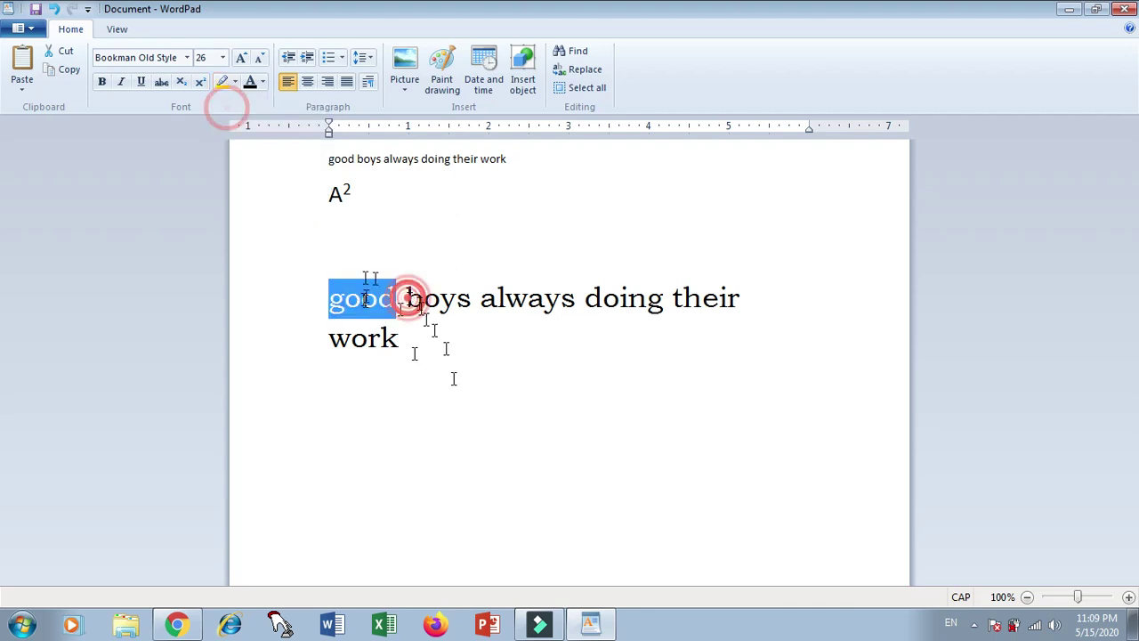
left_click(233, 82)
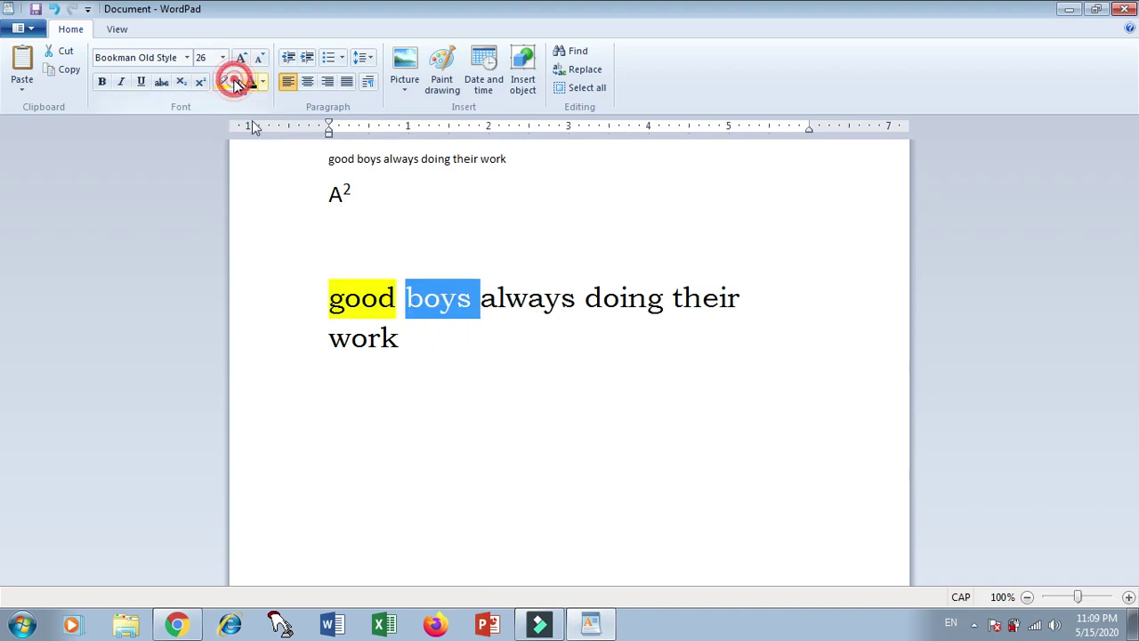
left_click(253, 156)
left_click(490, 307)
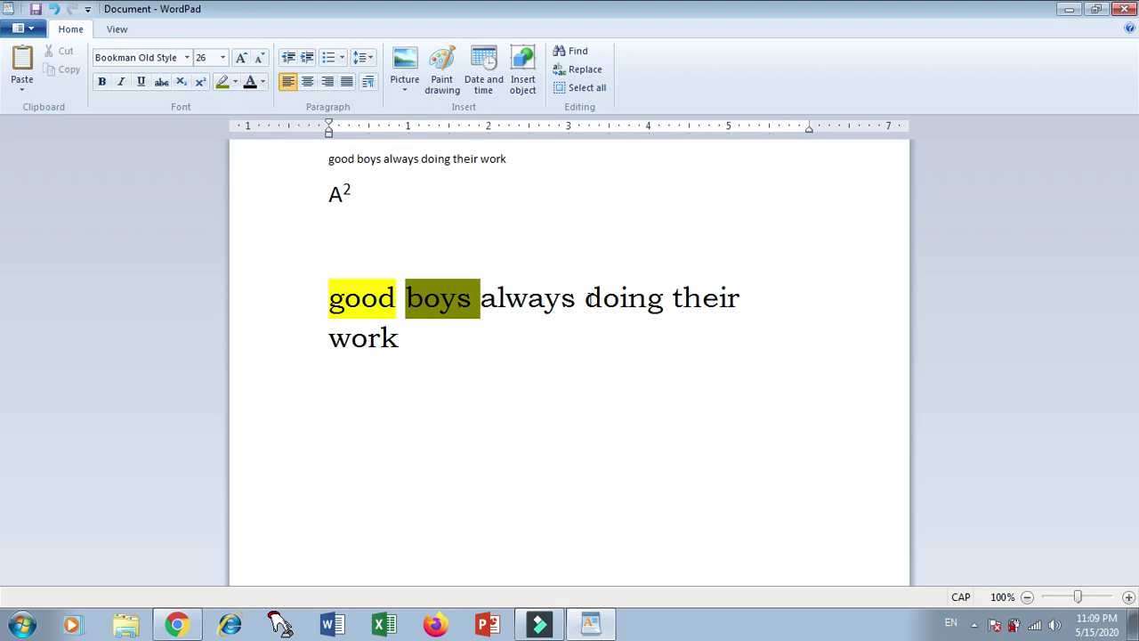
Step: Set the text color of the word "doing" in the lower sentence to Vibrant red
left_click(591, 298)
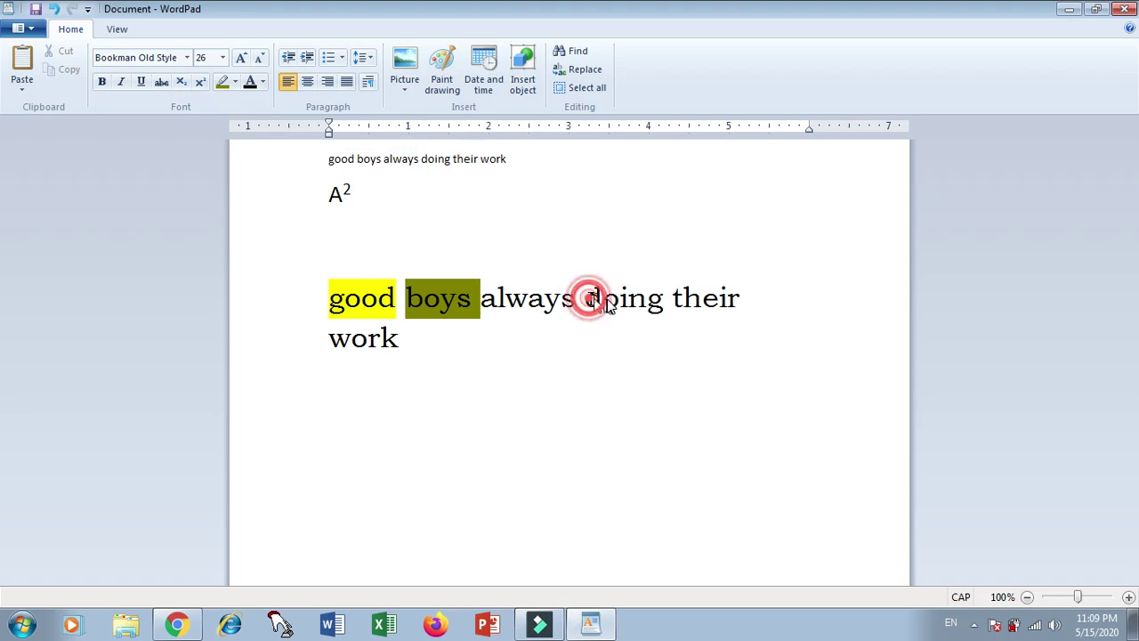
double_click(614, 314)
left_click(260, 82)
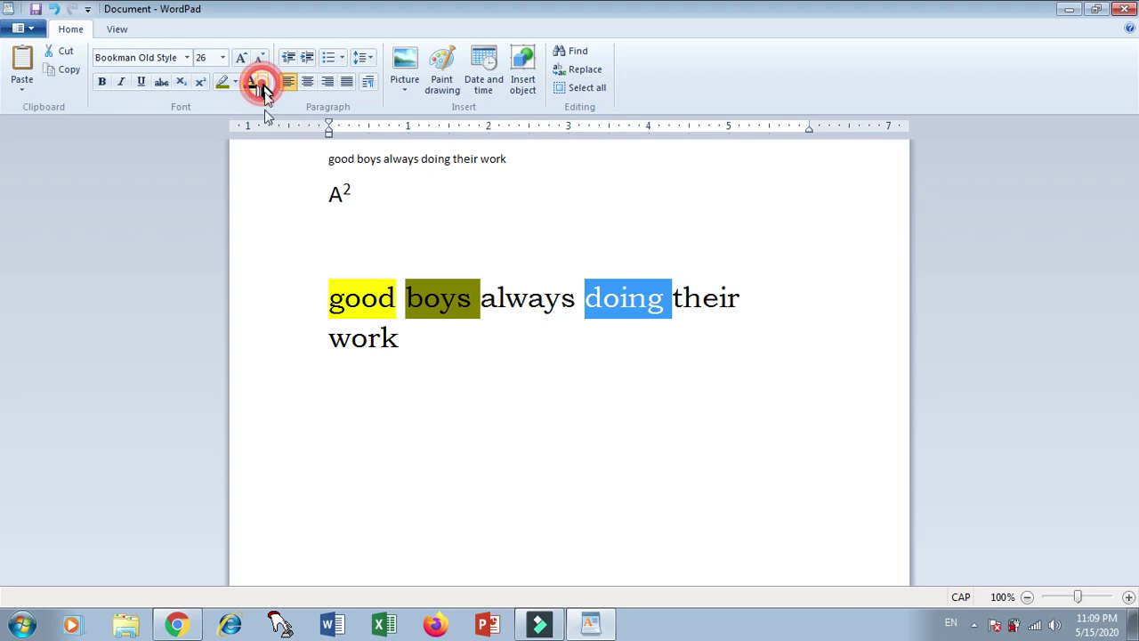
left_click(263, 83)
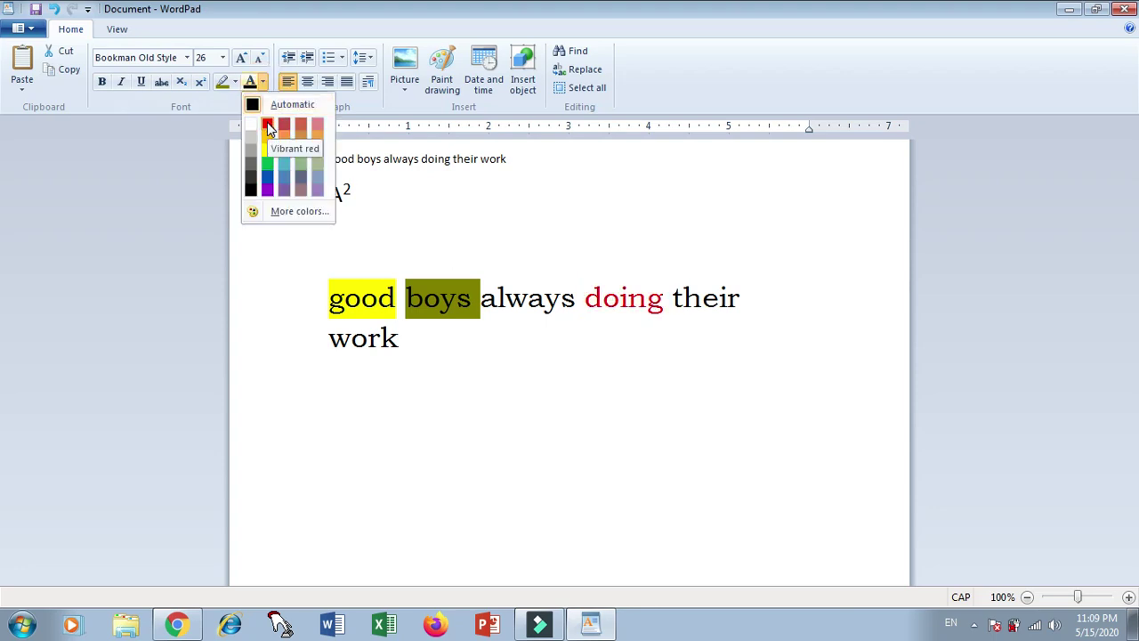